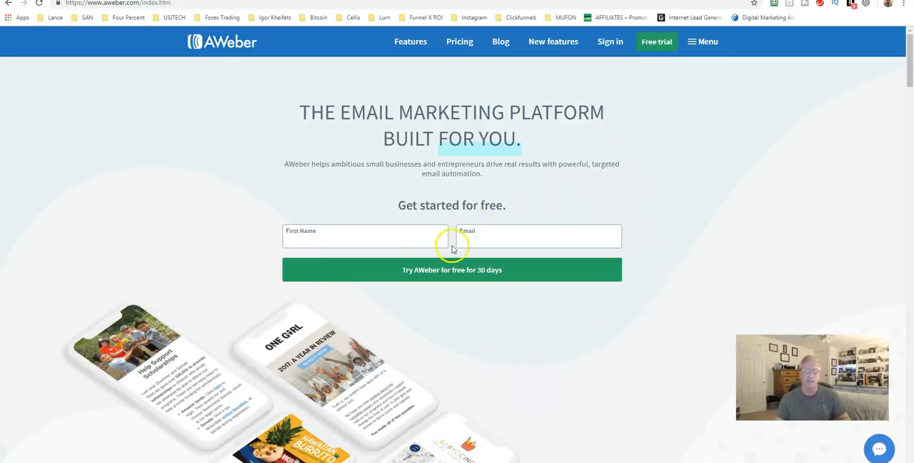
# Step: Sign in to the AWeber account using the login saved in the password manager extension
pyautogui.click(615, 44)
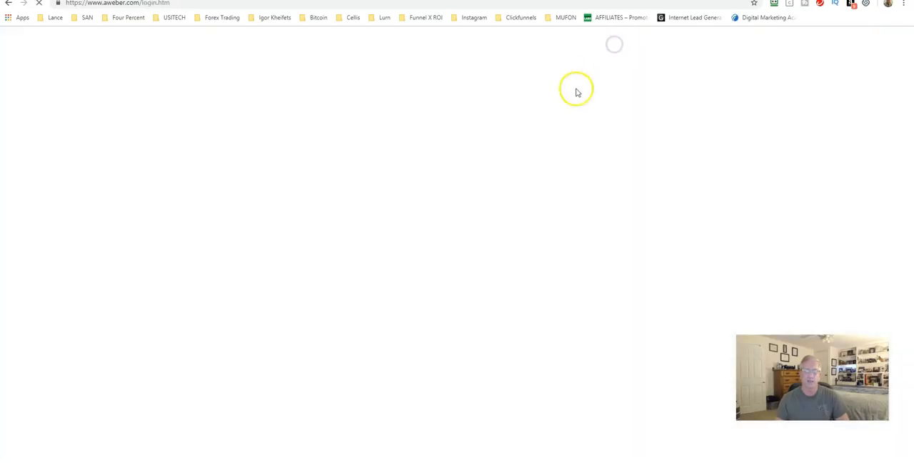
pyautogui.click(773, 4)
pyautogui.click(651, 108)
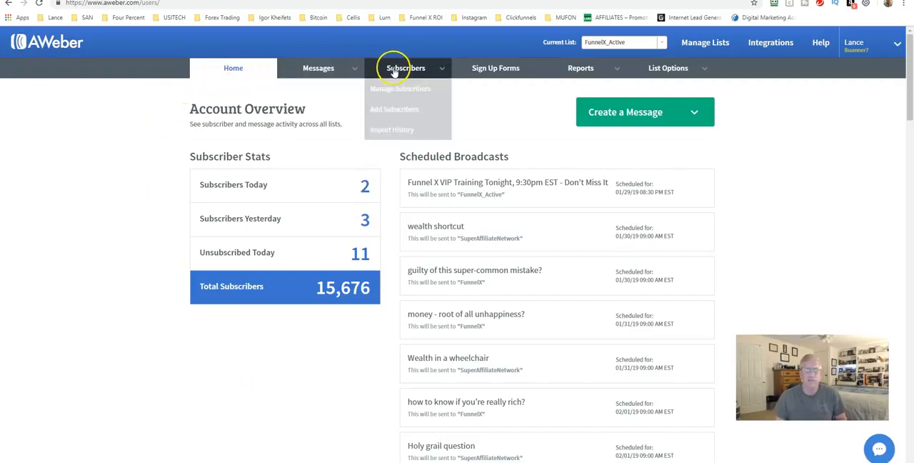
pyautogui.moveTo(580, 71)
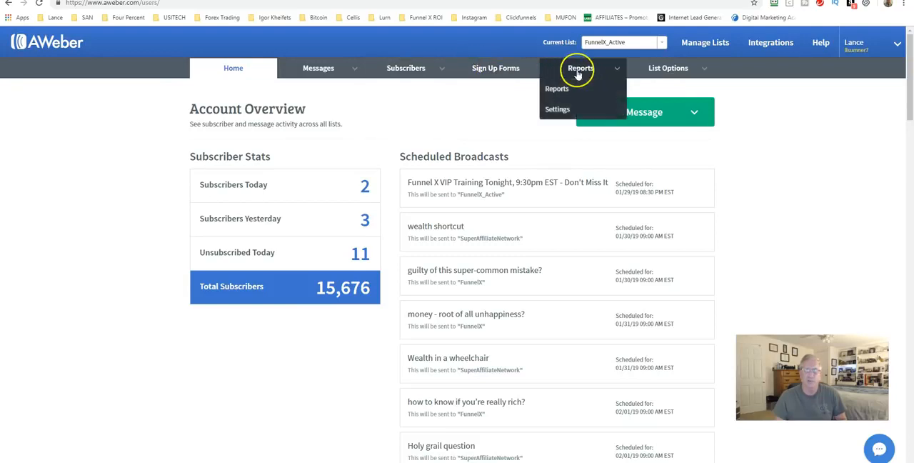
pyautogui.moveTo(668, 74)
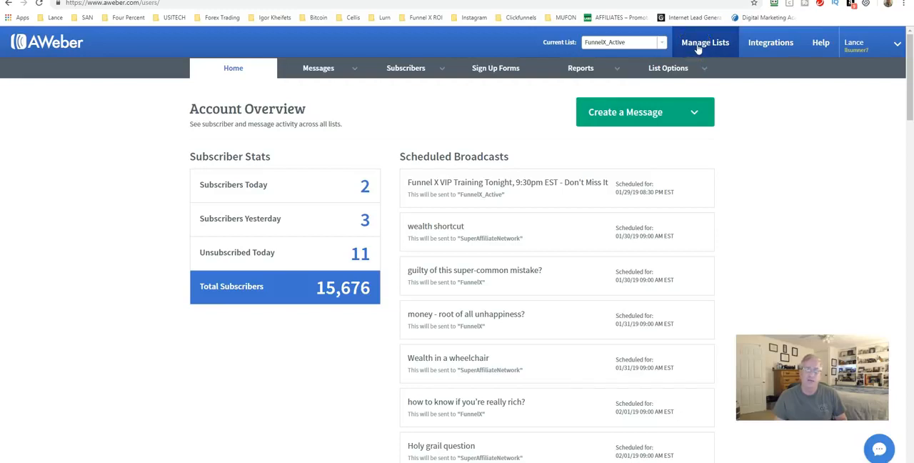
pyautogui.click(700, 46)
pyautogui.click(762, 45)
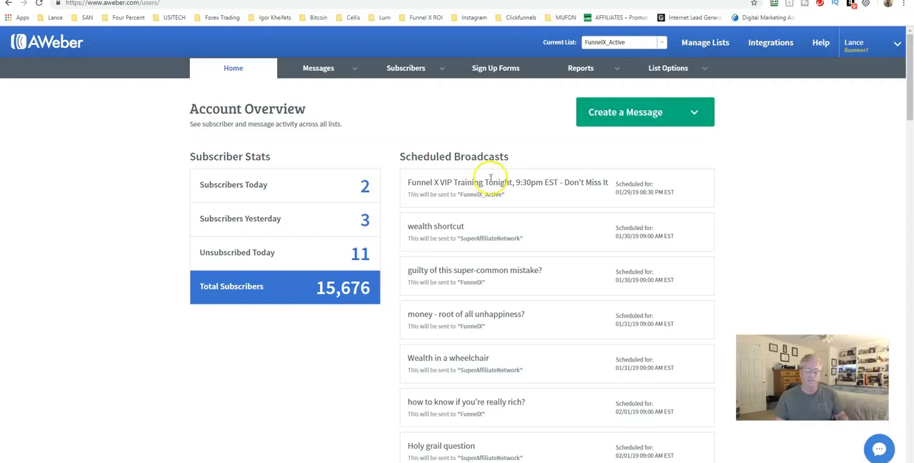
# Step: Examine the account overview's scheduled broadcasts, recently sent broadcasts and the subscriber statistics of each list
pyautogui.scroll(-11, 492, 175)
pyautogui.scroll(-8, 412, 206)
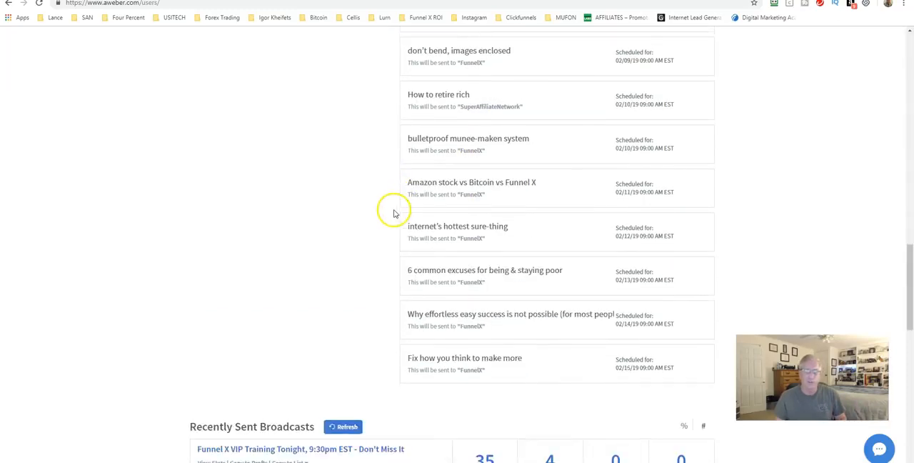
pyautogui.scroll(-2, 390, 213)
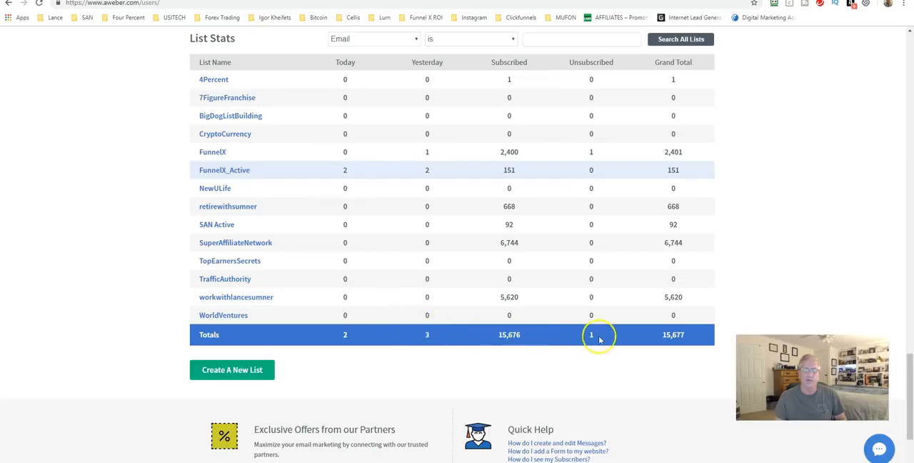
pyautogui.scroll(6, 571, 332)
pyautogui.scroll(9, 475, 309)
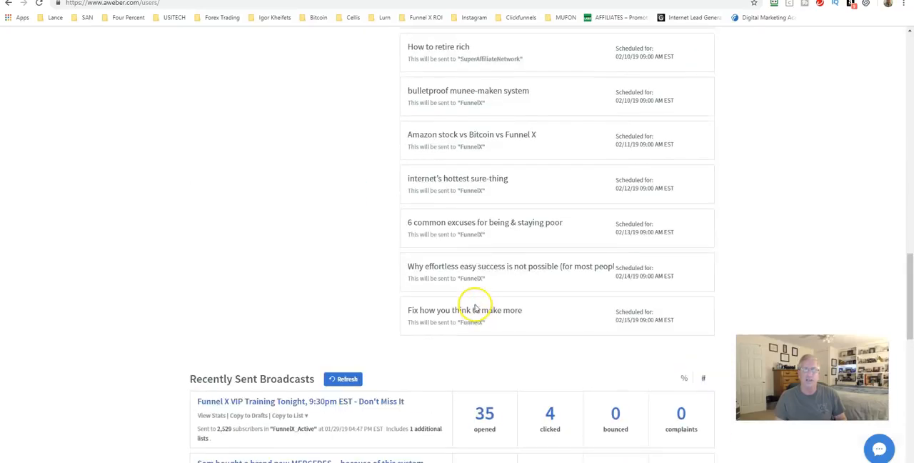
pyautogui.scroll(8, 390, 295)
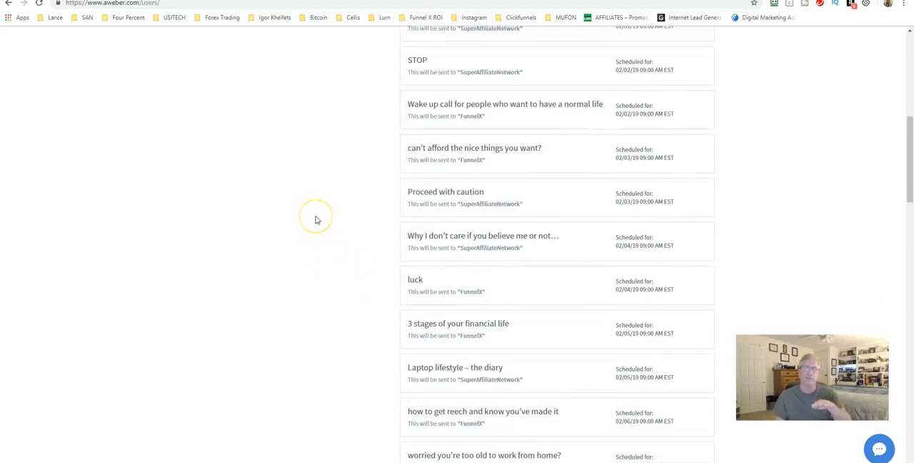
pyautogui.click(307, 218)
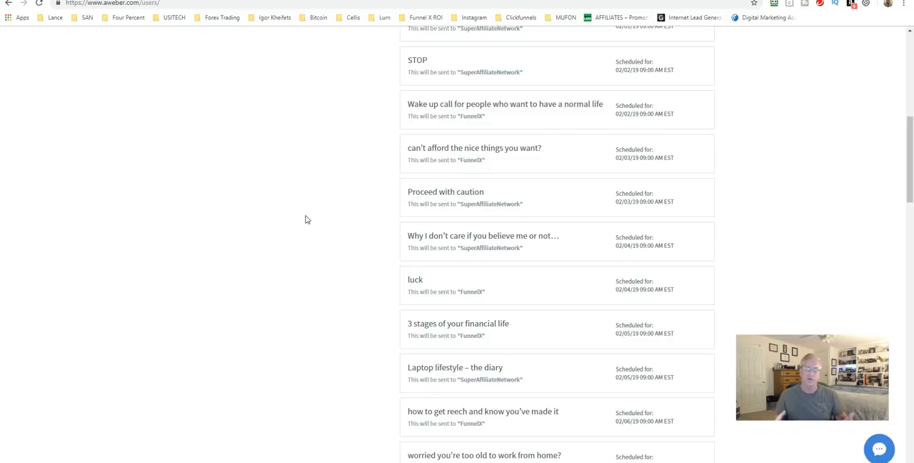
pyautogui.scroll(6, 305, 219)
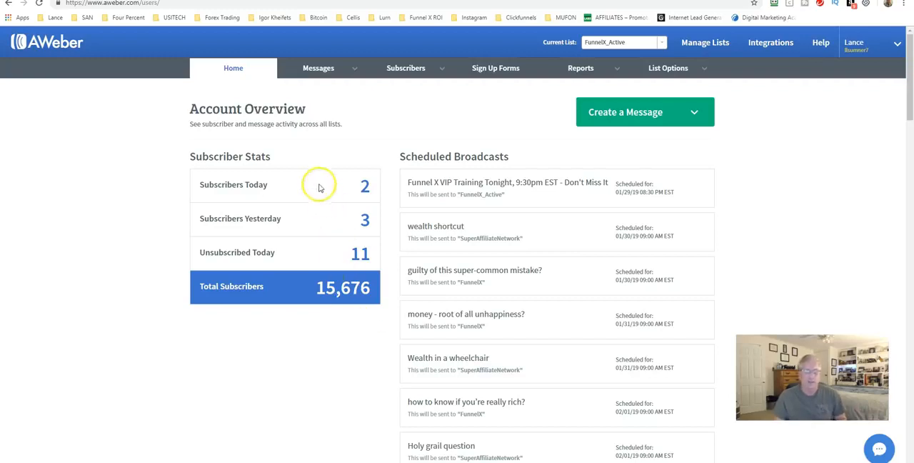
# Step: Switch the current list to SuperAffiliateNetwork and open its subscriber management page
pyautogui.moveTo(411, 76)
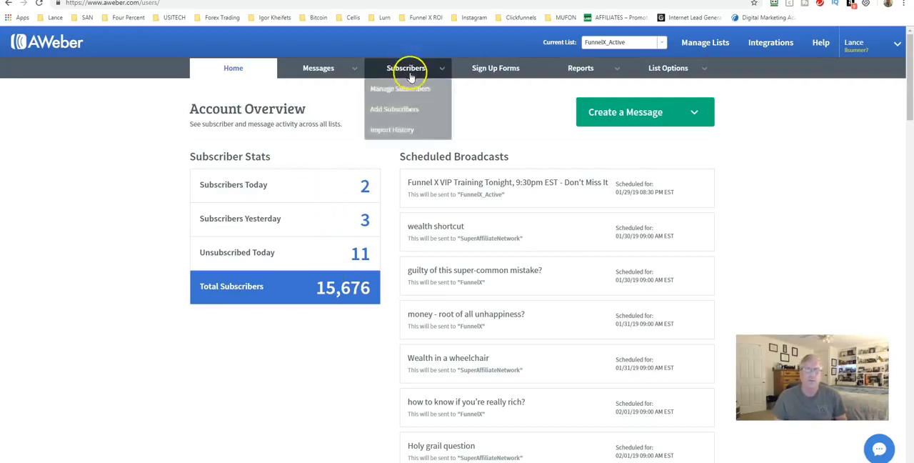
pyautogui.click(607, 42)
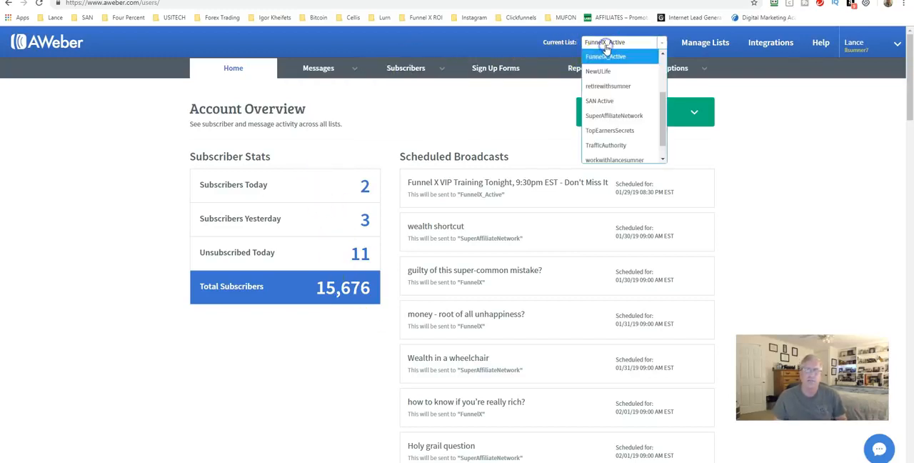
pyautogui.click(599, 117)
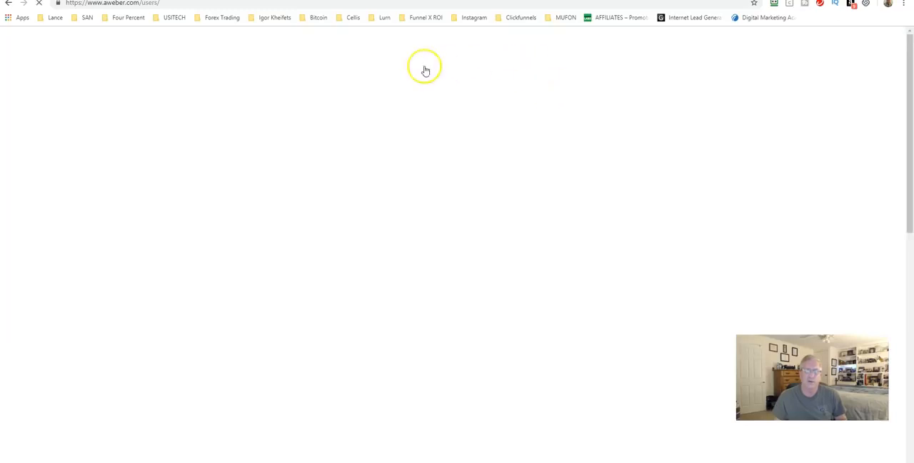
pyautogui.click(421, 70)
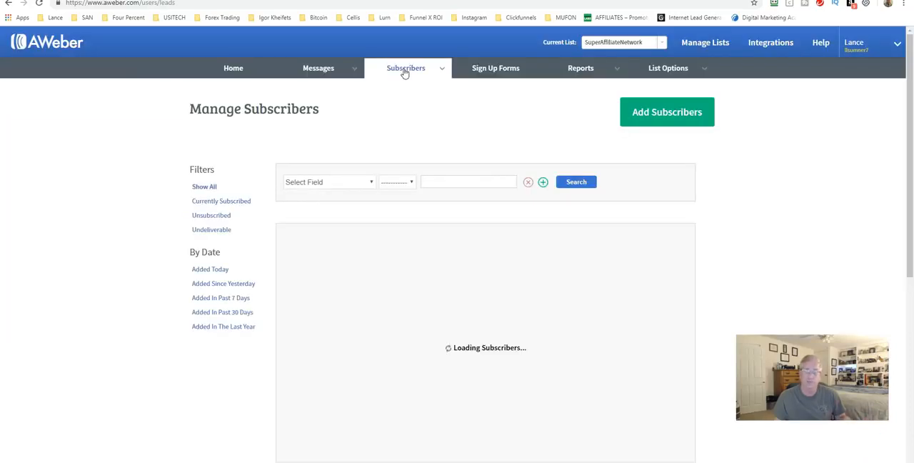
pyautogui.click(404, 72)
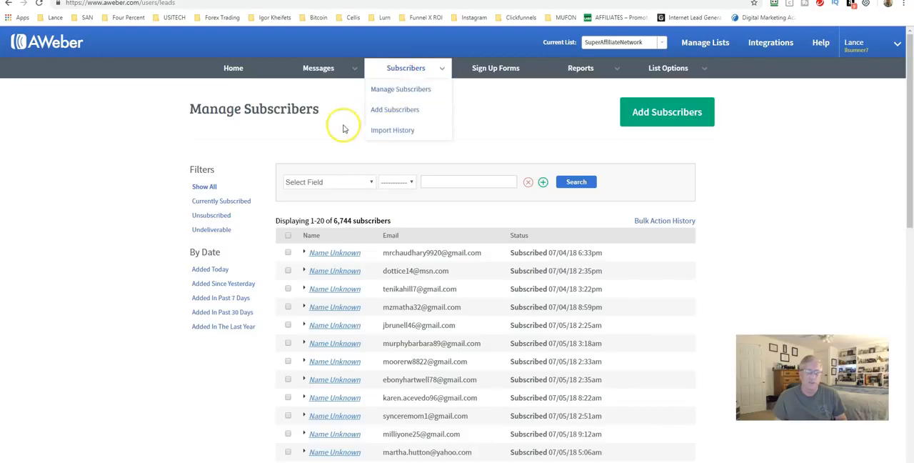
# Step: Filter the list to unsubscribed contacts, select all of them and delete them permanently
pyautogui.click(209, 216)
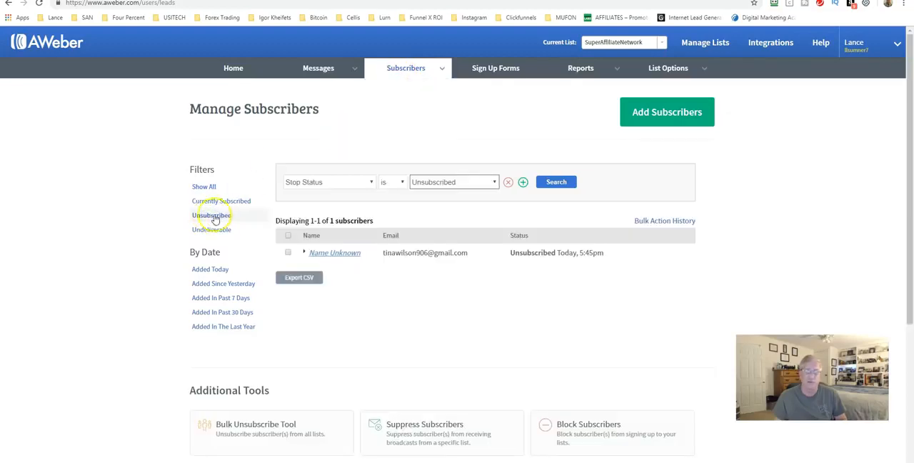
pyautogui.click(288, 235)
pyautogui.click(290, 218)
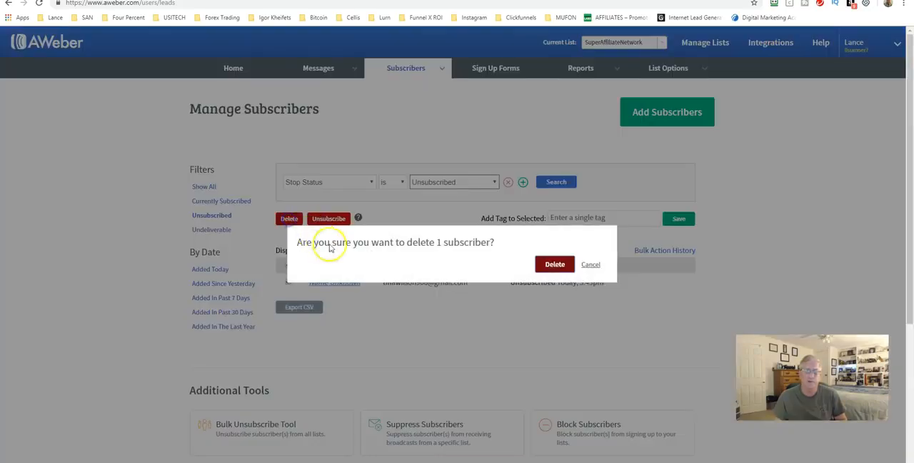
pyautogui.click(553, 266)
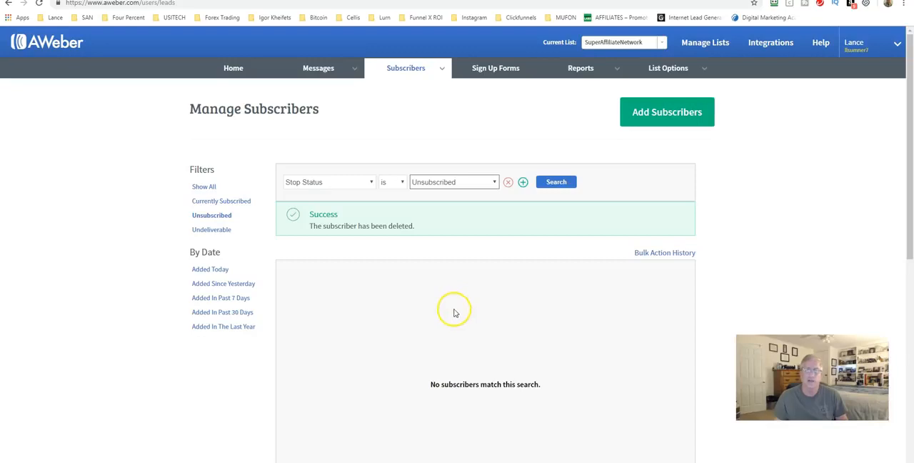
# Step: Filter the SuperAffiliateNetwork subscribers to check for undeliverable addresses
pyautogui.click(215, 230)
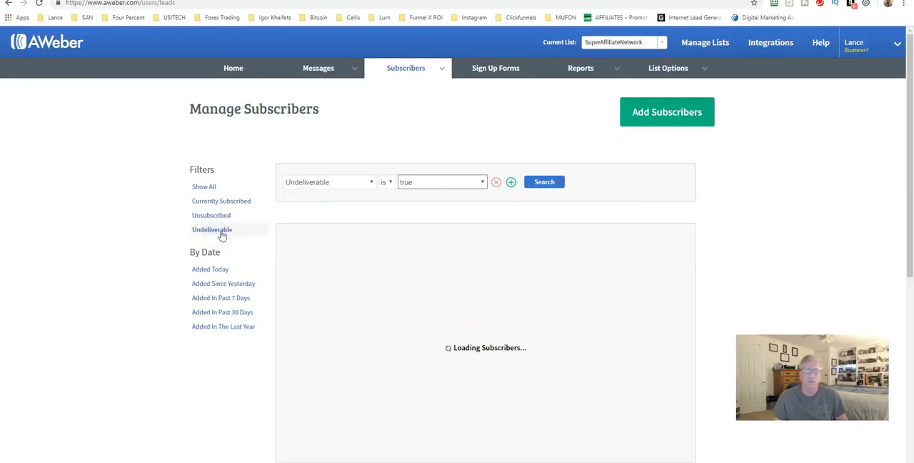
pyautogui.click(233, 239)
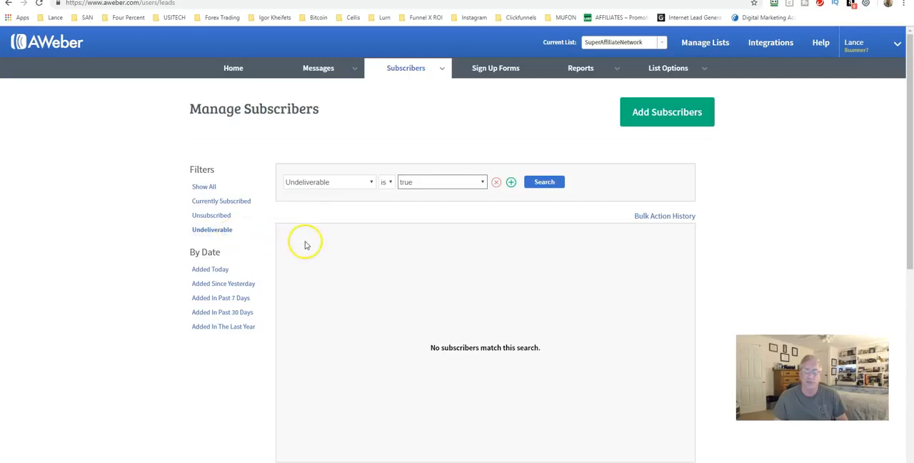
pyautogui.click(401, 249)
pyautogui.click(400, 249)
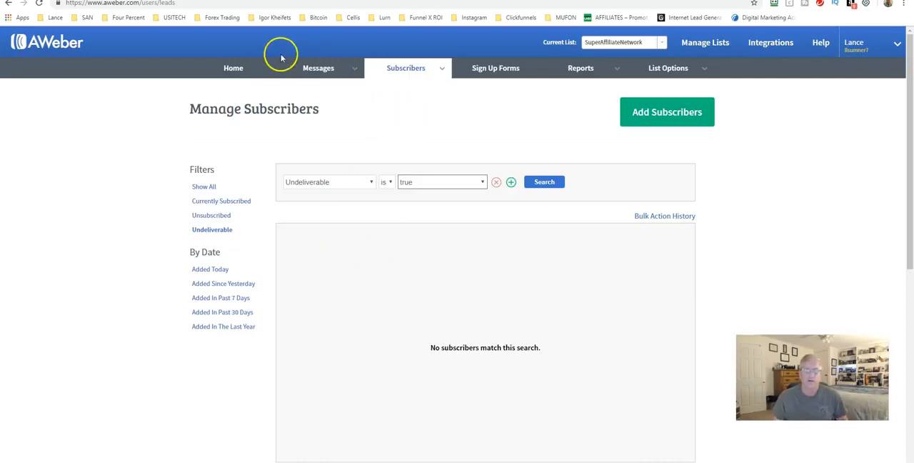
# Step: Open the Legacy Follow Up Series messages, keeping SuperAffiliateNetwork as the current list
pyautogui.click(316, 68)
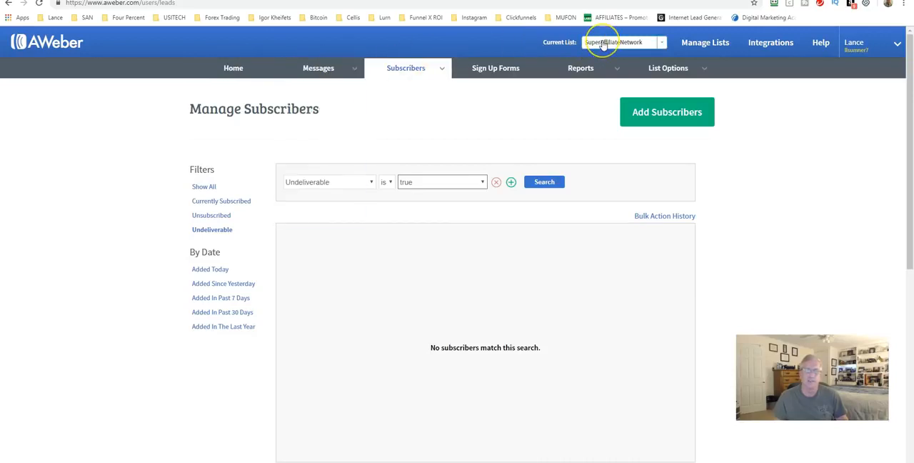
pyautogui.click(662, 45)
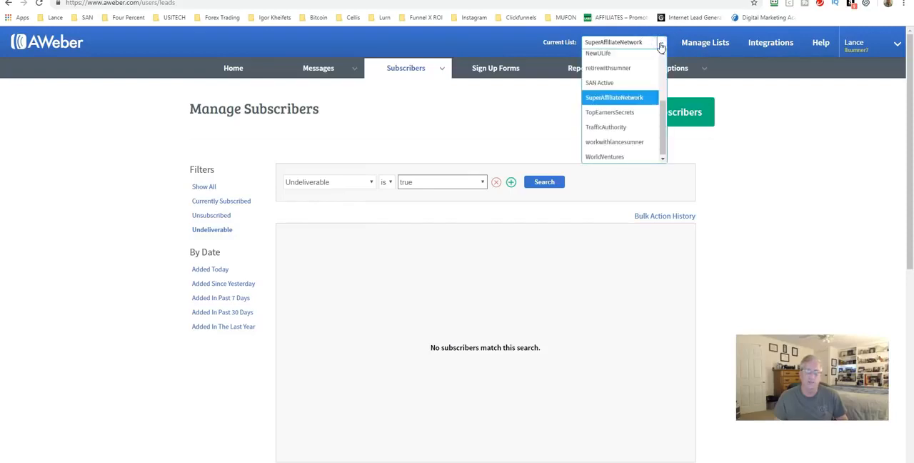
pyautogui.click(661, 45)
pyautogui.moveTo(322, 71)
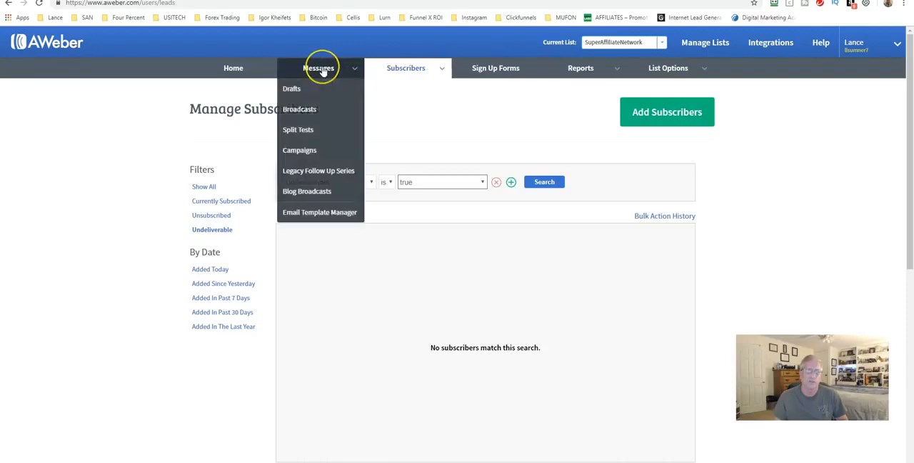
pyautogui.click(307, 174)
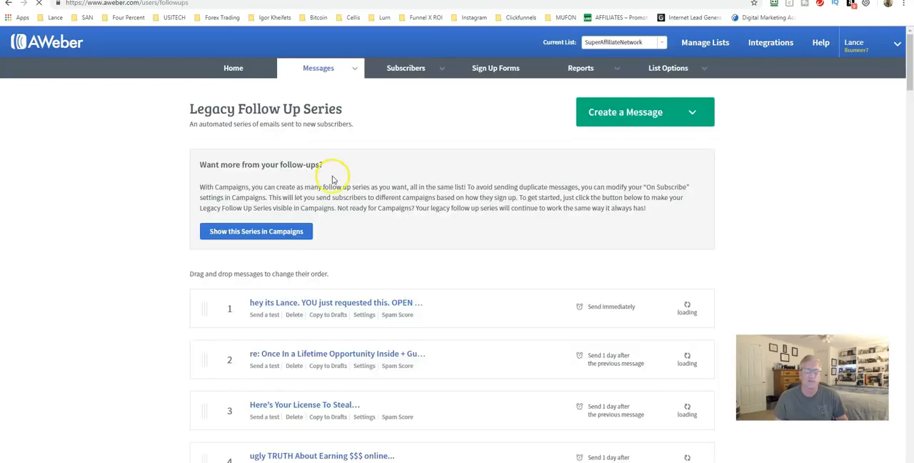
# Step: Review the order, subject lines, send intervals and open rates of the messages in the Legacy Follow Up Series
pyautogui.scroll(-1, 322, 207)
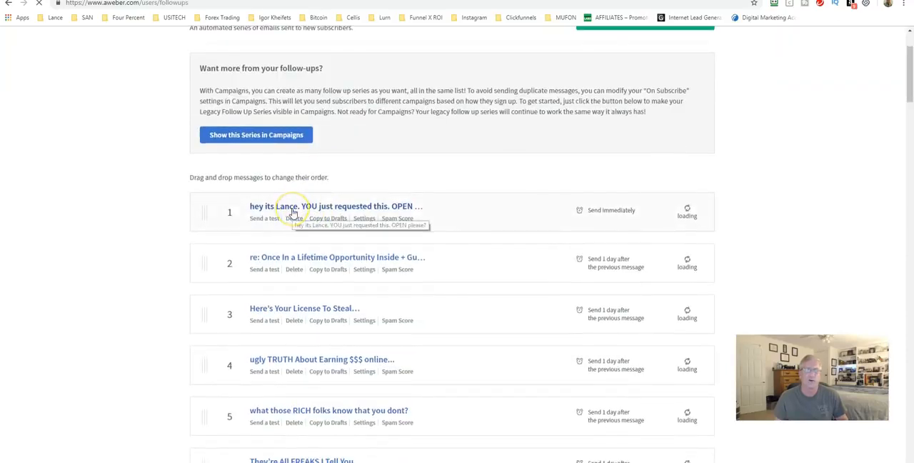
pyautogui.scroll(-3, 300, 210)
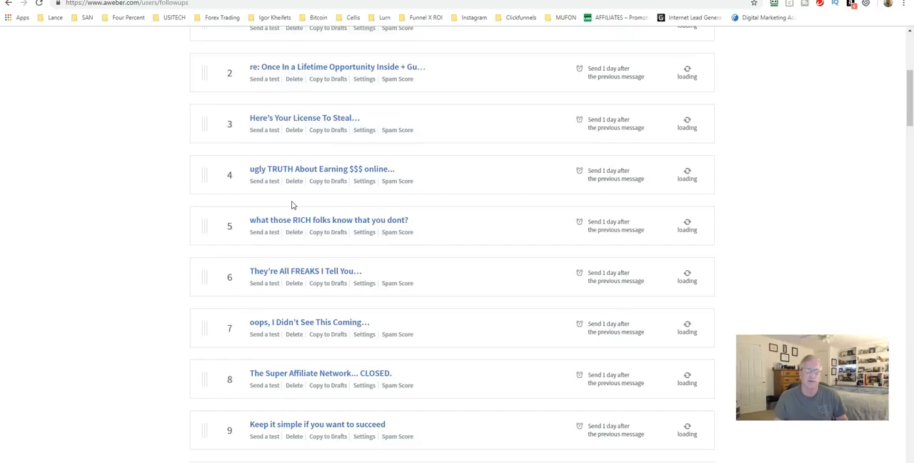
pyautogui.scroll(-8, 291, 205)
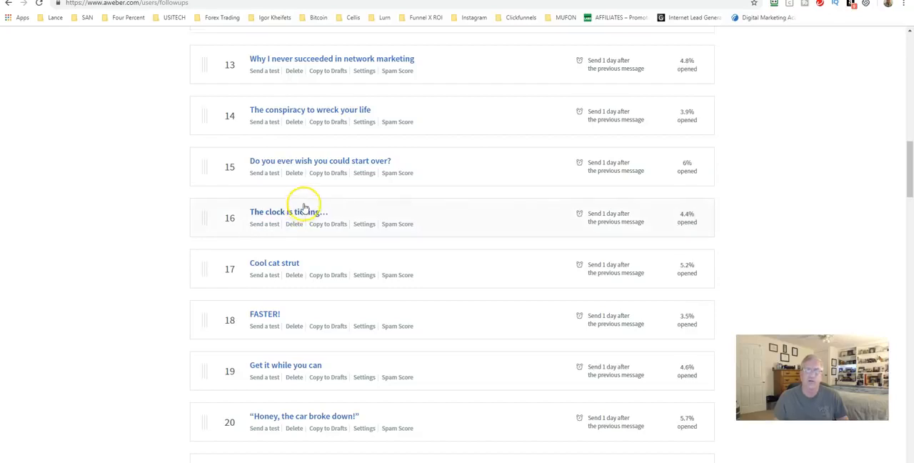
pyautogui.scroll(5, 305, 204)
pyautogui.scroll(8, 304, 204)
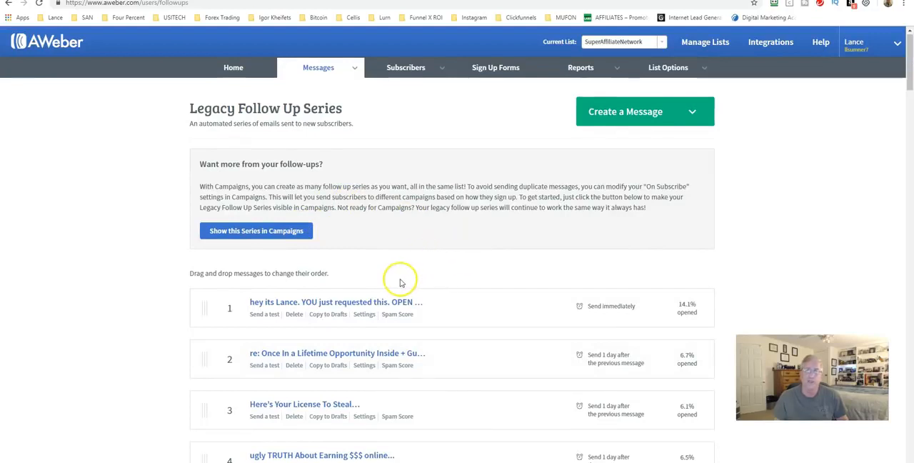
pyautogui.scroll(-2, 364, 275)
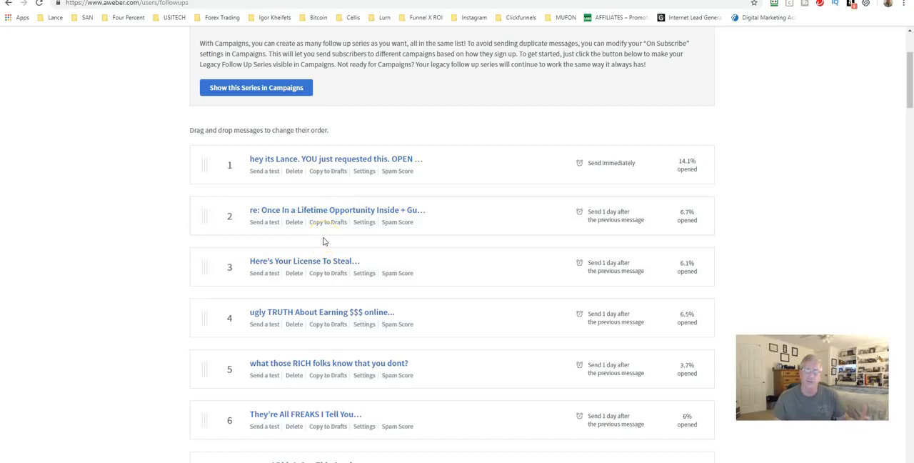
pyautogui.scroll(-1, 329, 239)
pyautogui.scroll(-1, 354, 219)
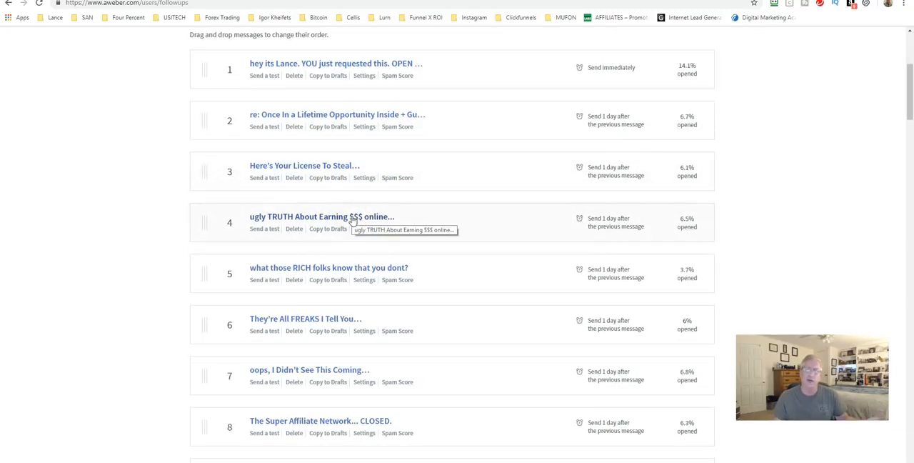
pyautogui.scroll(-1, 351, 220)
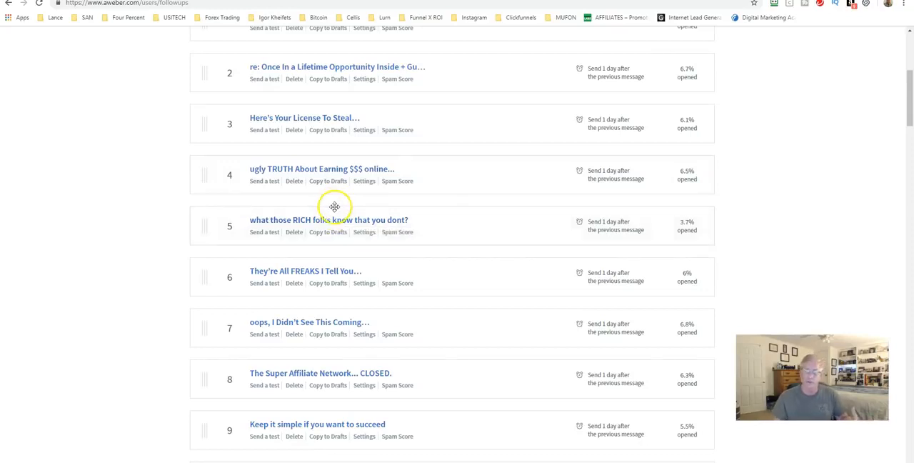
pyautogui.scroll(-1, 320, 190)
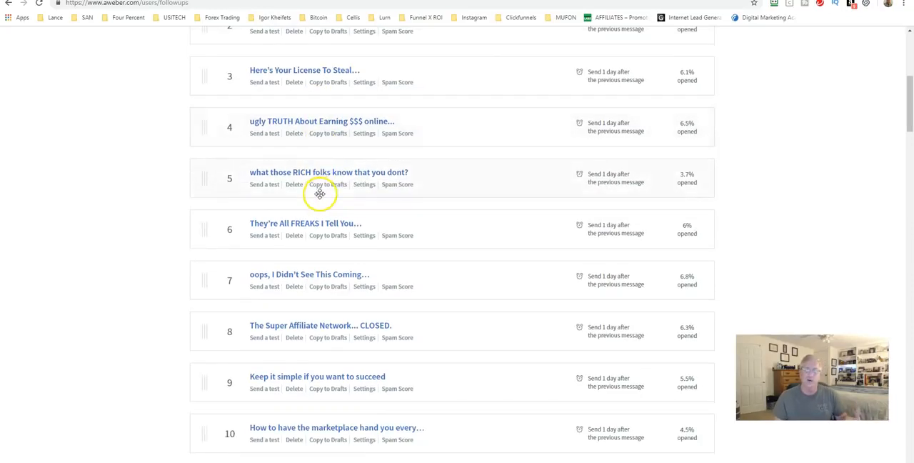
pyautogui.scroll(-1, 319, 193)
pyautogui.scroll(8, 322, 214)
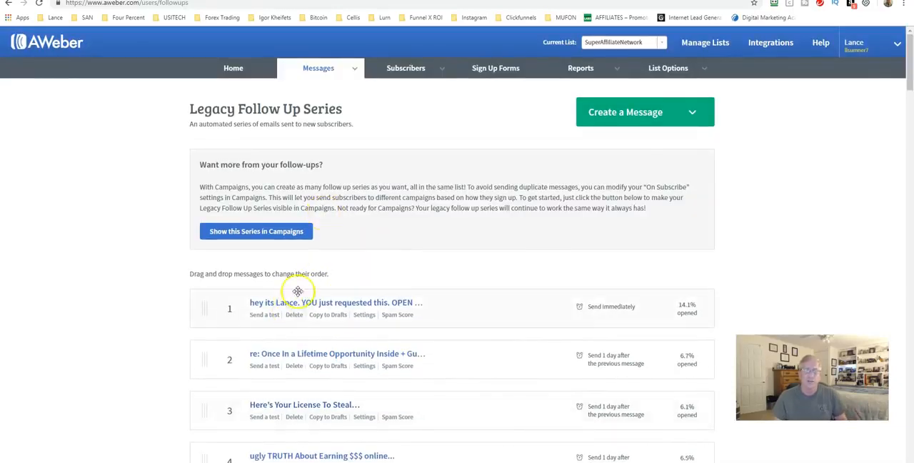
# Step: Copy the first message of the Legacy Follow Up Series to the drafts
pyautogui.moveTo(325, 70)
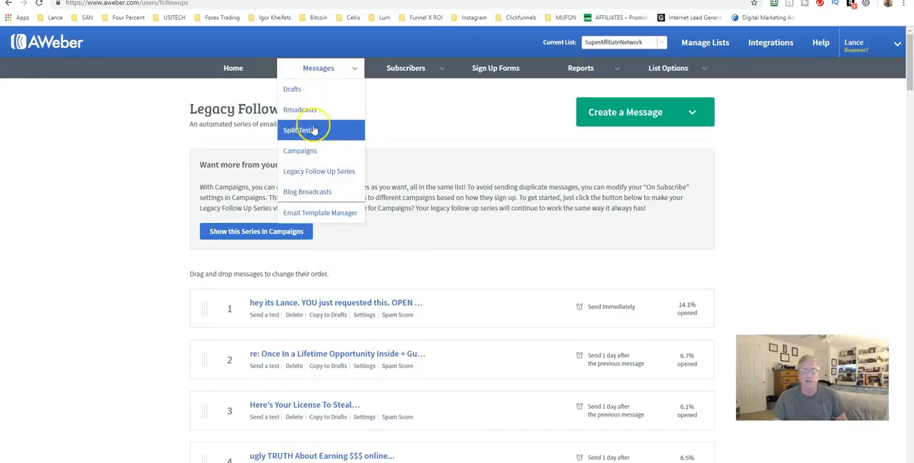
pyautogui.scroll(-1, 314, 293)
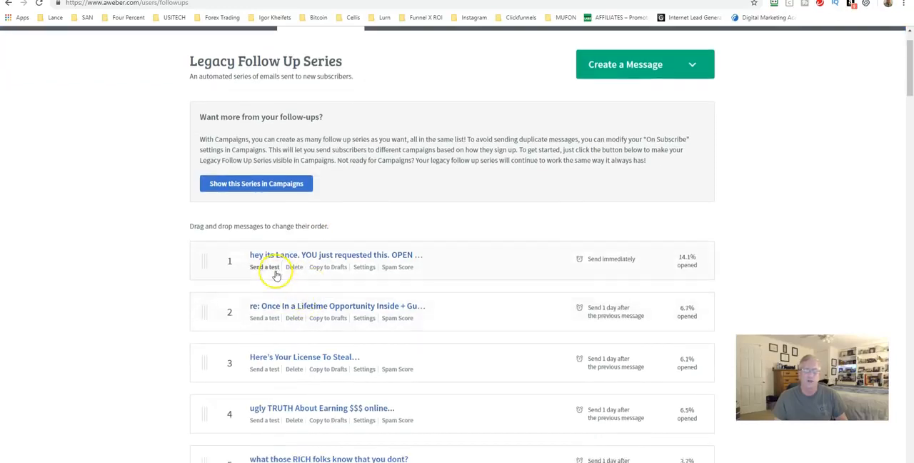
pyautogui.click(319, 269)
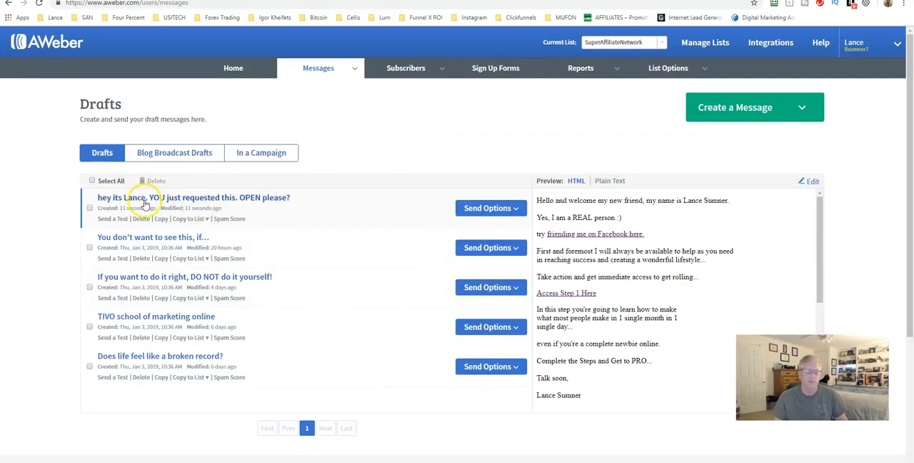
# Step: Set up the copied draft as a broadcast to active subscribers, including all lists and excluding one list
pyautogui.click(477, 208)
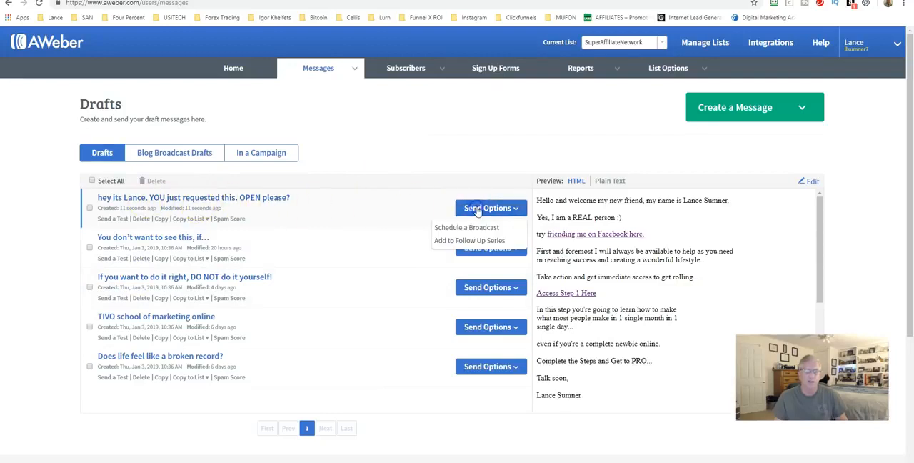
pyautogui.click(477, 228)
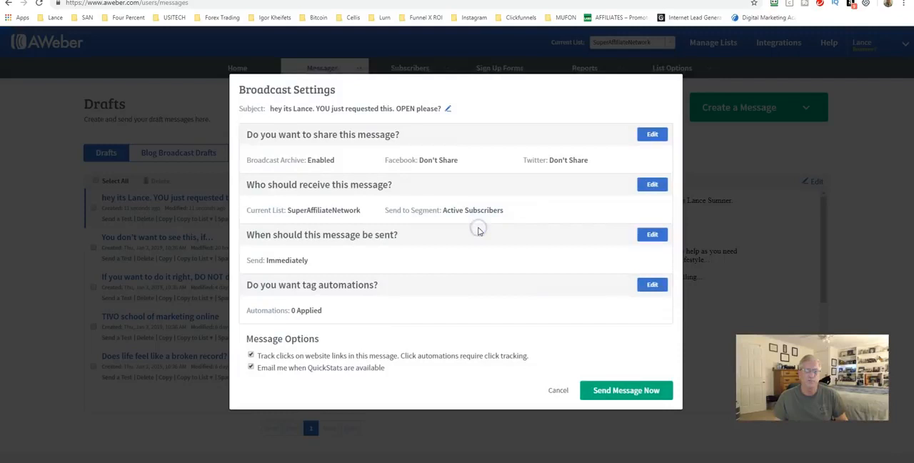
pyautogui.click(650, 184)
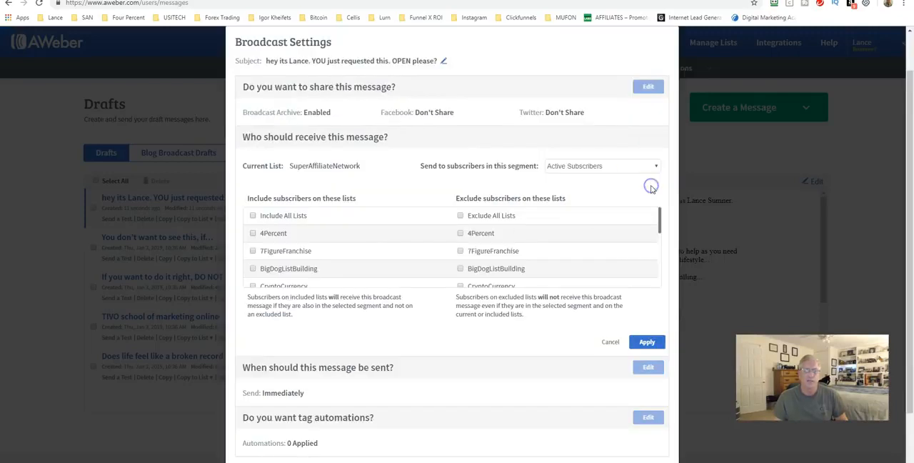
pyautogui.click(252, 217)
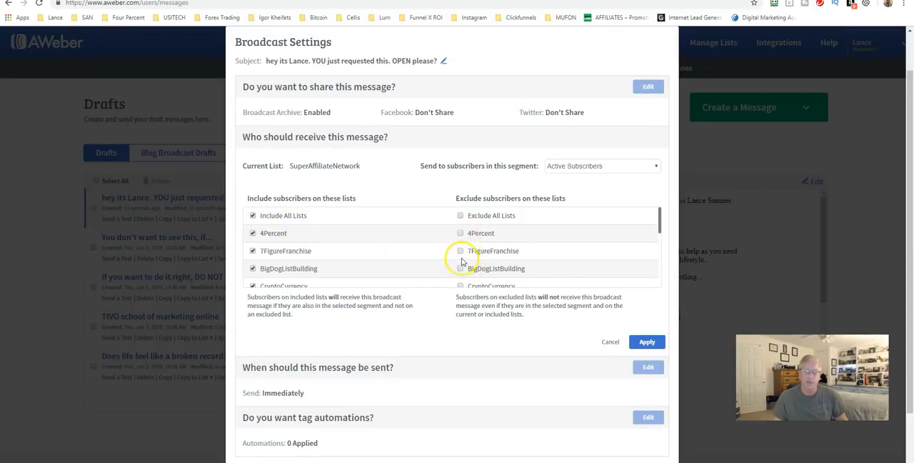
pyautogui.scroll(-1, 460, 257)
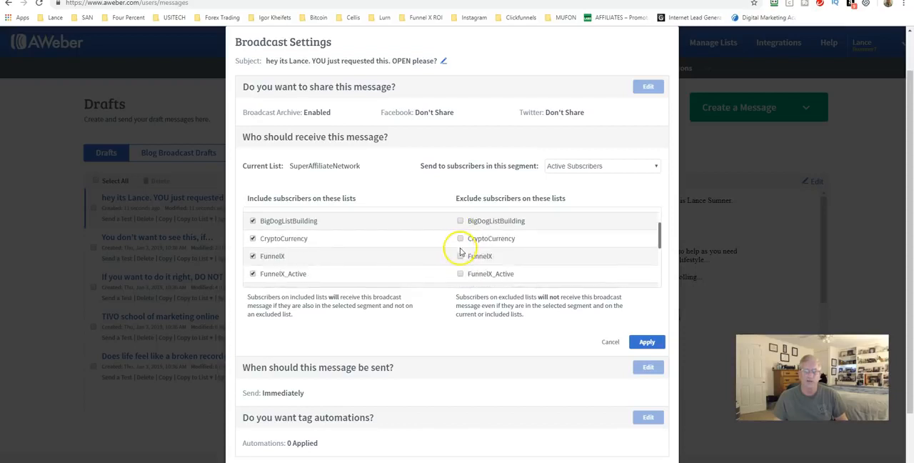
pyautogui.scroll(-4, 444, 271)
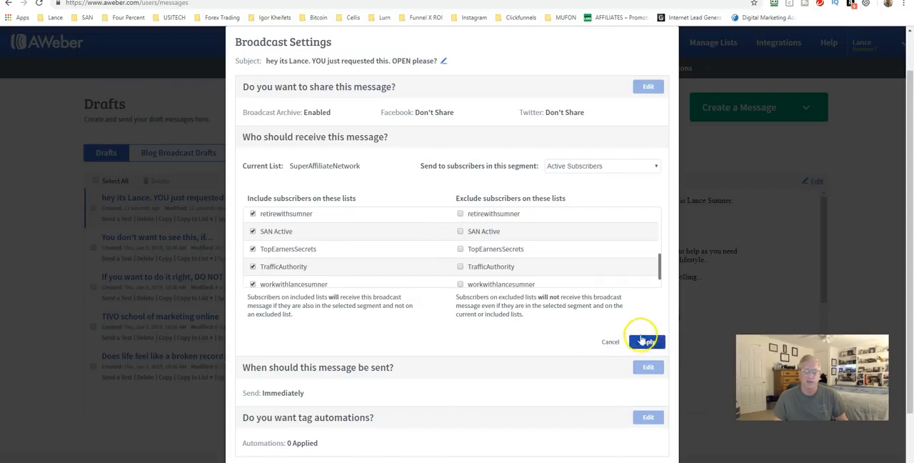
pyautogui.click(646, 342)
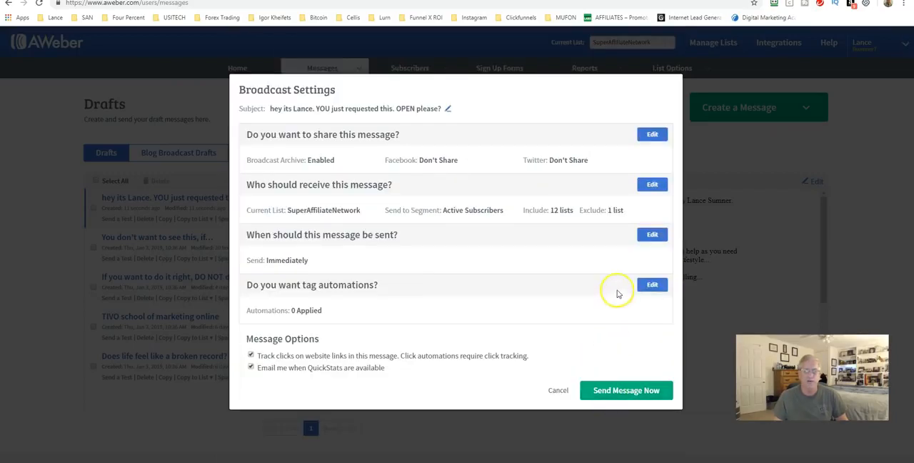
# Step: Look at the broadcast's send time and calendar options, and cancel the broadcast without sending it
pyautogui.click(650, 234)
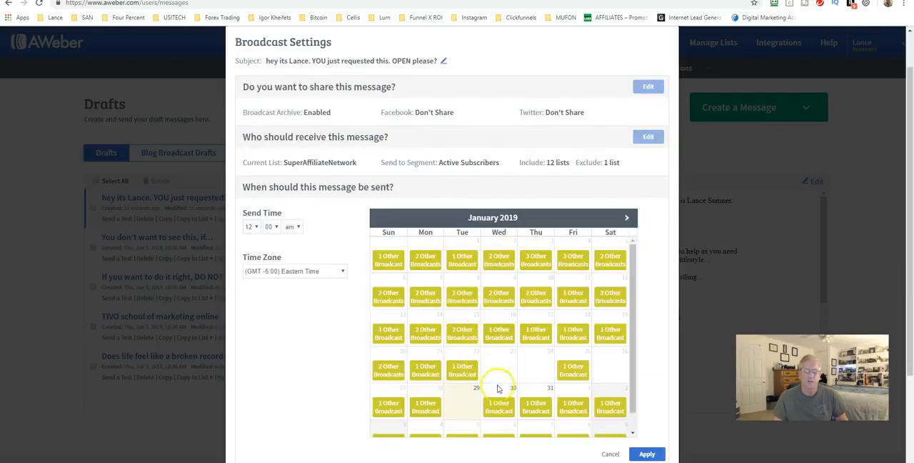
pyautogui.click(250, 226)
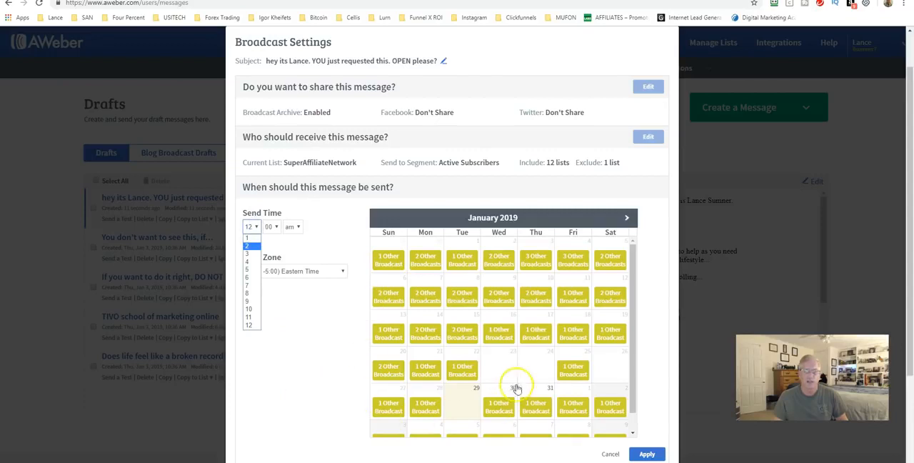
pyautogui.click(611, 454)
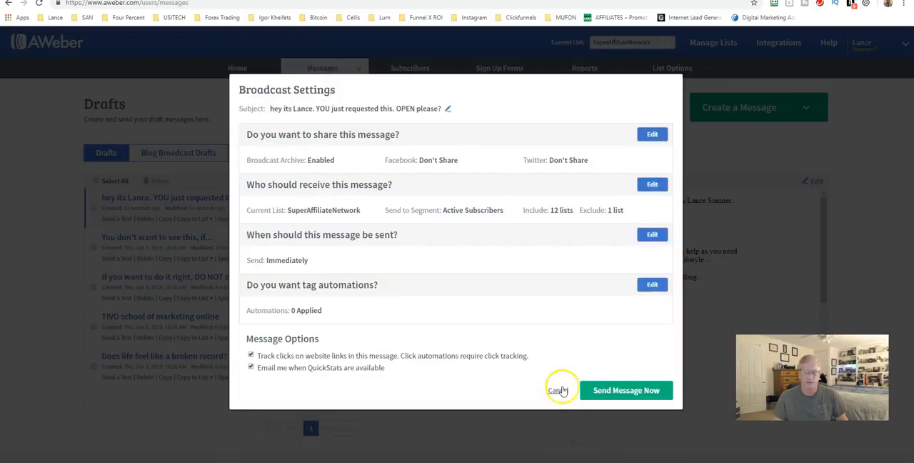
pyautogui.click(556, 387)
# Step: View the Add a Subscriber form and the Import Subscribers page for the SuperAffiliateNetwork list
pyautogui.moveTo(320, 68)
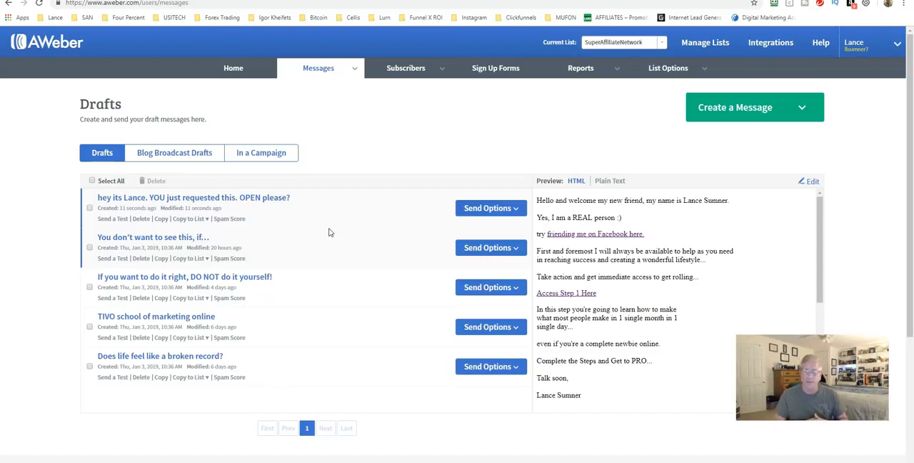
pyautogui.moveTo(418, 69)
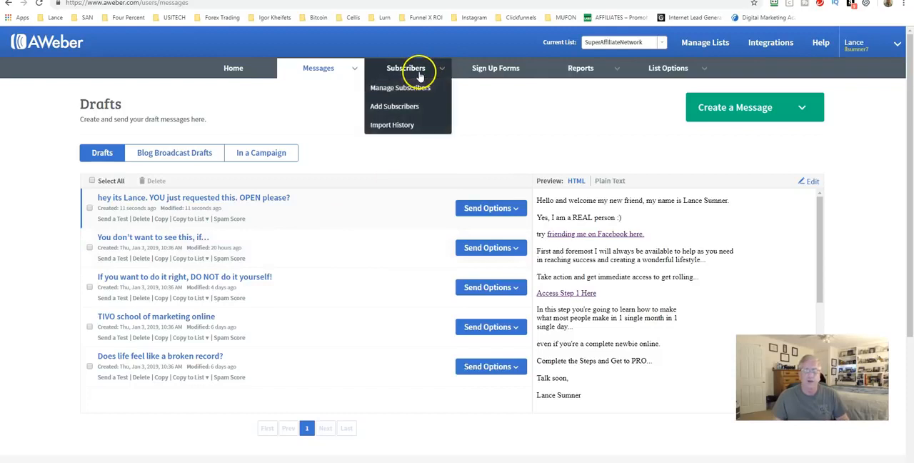
pyautogui.click(398, 107)
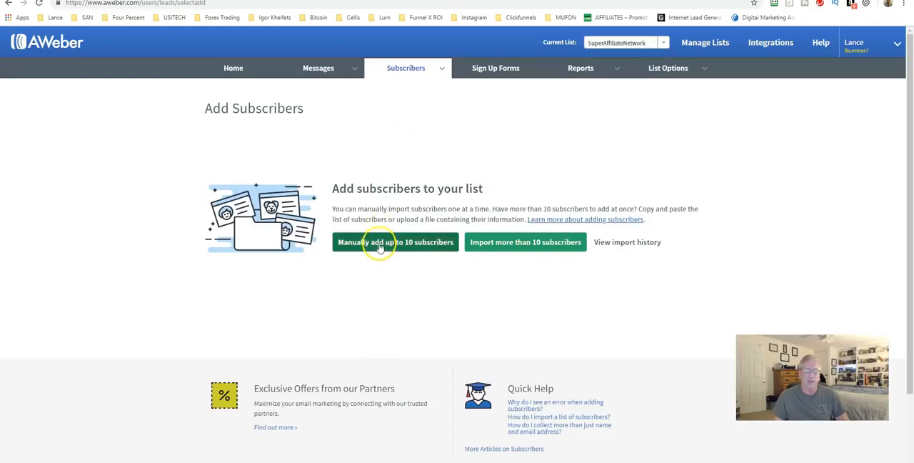
pyautogui.click(380, 244)
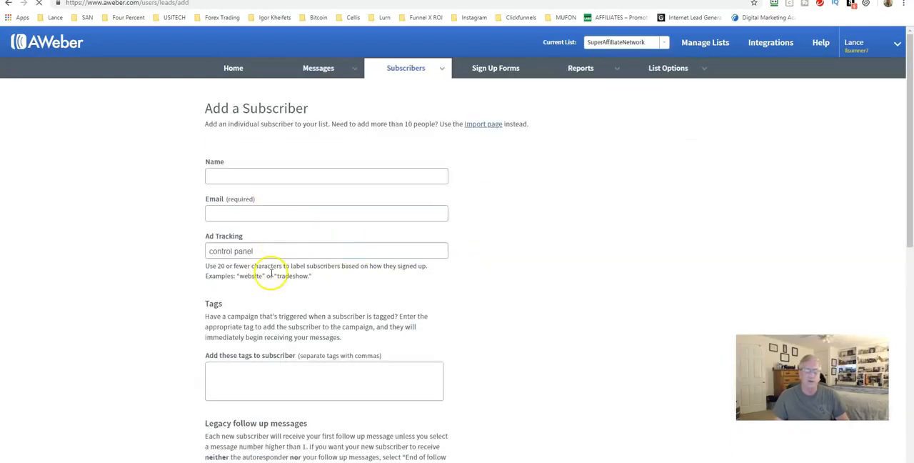
pyautogui.moveTo(402, 68)
pyautogui.click(403, 112)
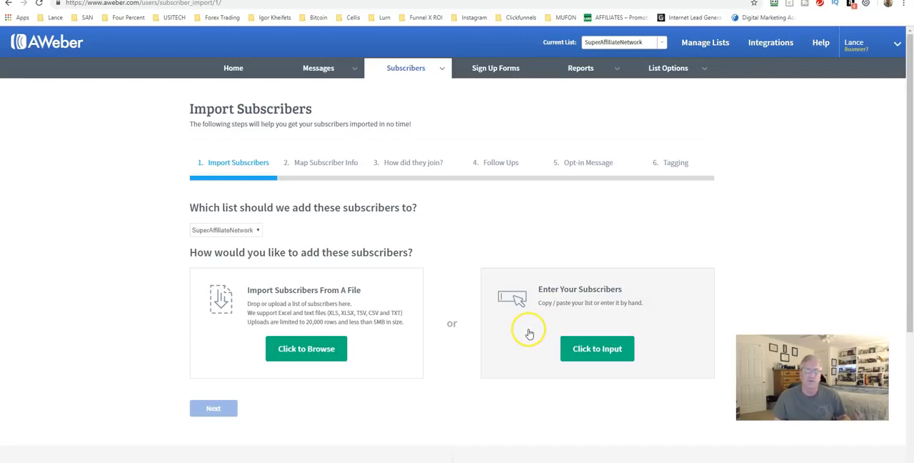
# Step: Try to preview the OnlinePresenceFreeReport sign-up form and open its publishing options
pyautogui.click(491, 70)
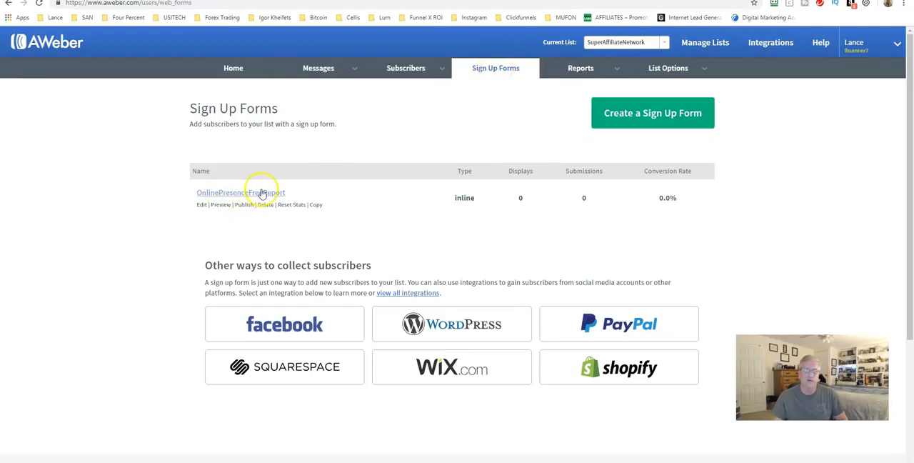
pyautogui.click(221, 205)
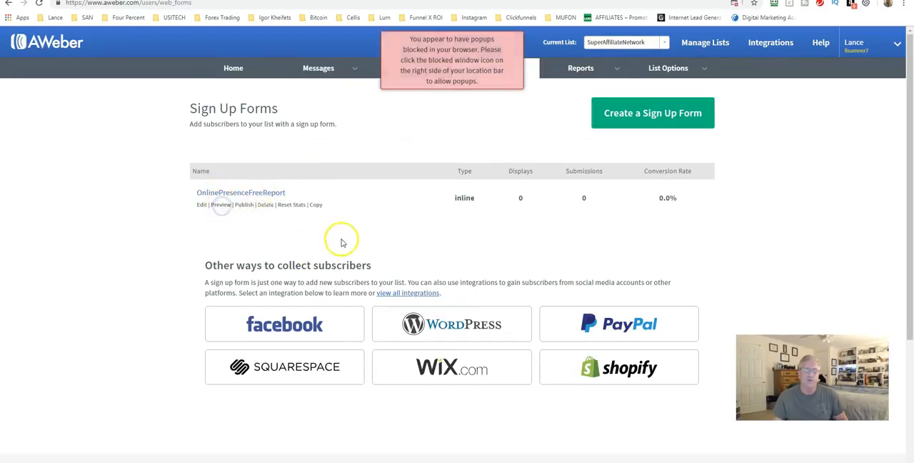
pyautogui.click(242, 207)
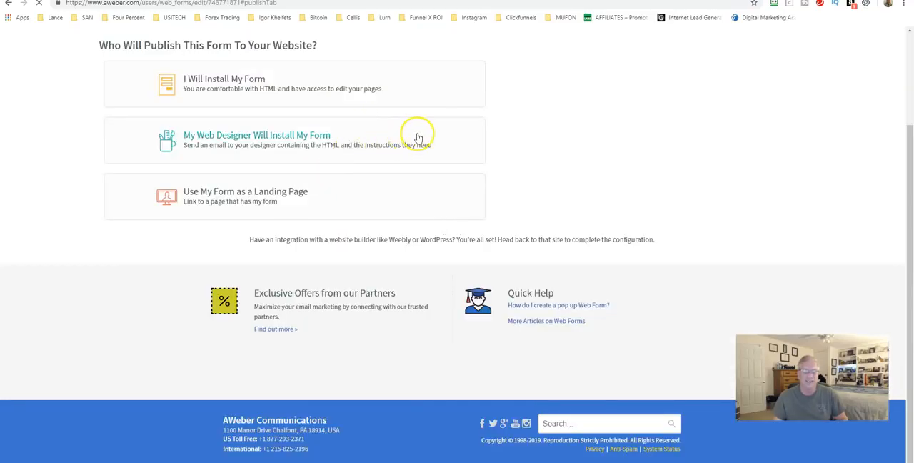
pyautogui.scroll(2, 407, 136)
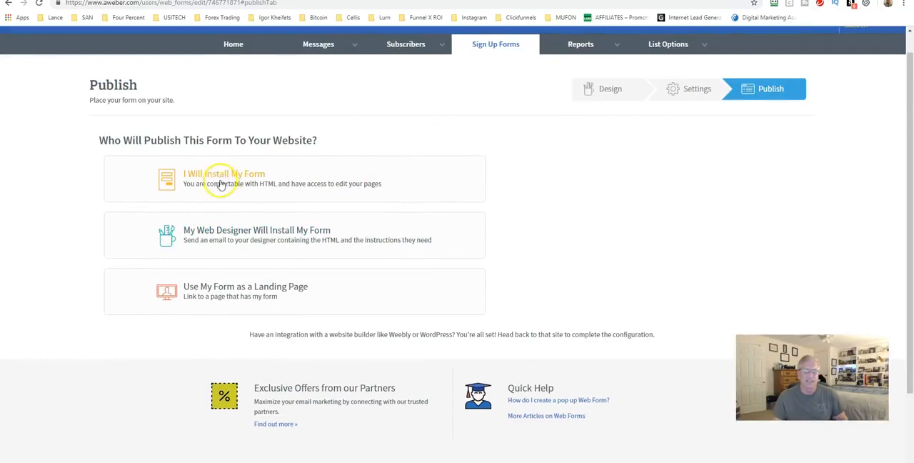
# Step: Review the OnlinePresenceFreeReport form's design, along with its thank-you and already-subscribed page settings
pyautogui.click(614, 98)
pyautogui.scroll(-1, 334, 374)
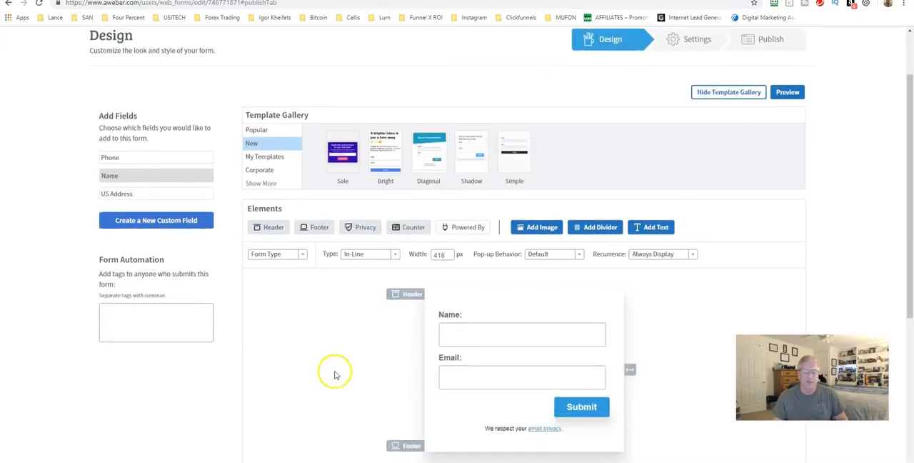
pyautogui.scroll(-1, 335, 375)
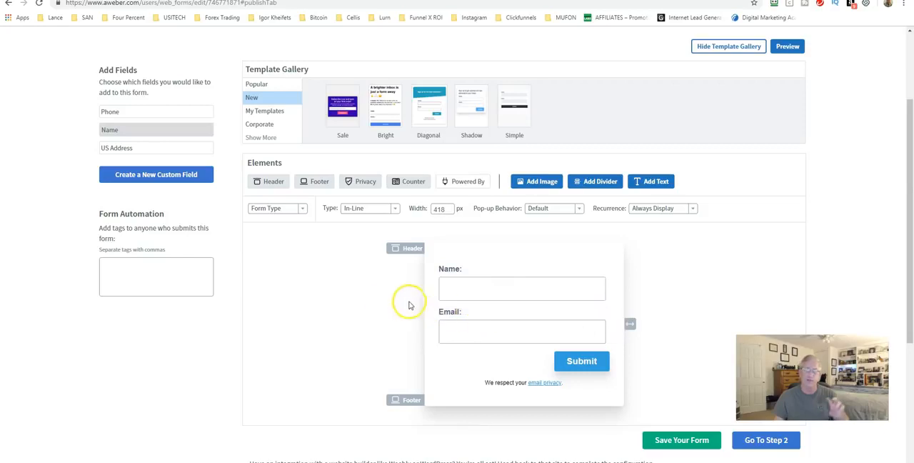
pyautogui.click(317, 288)
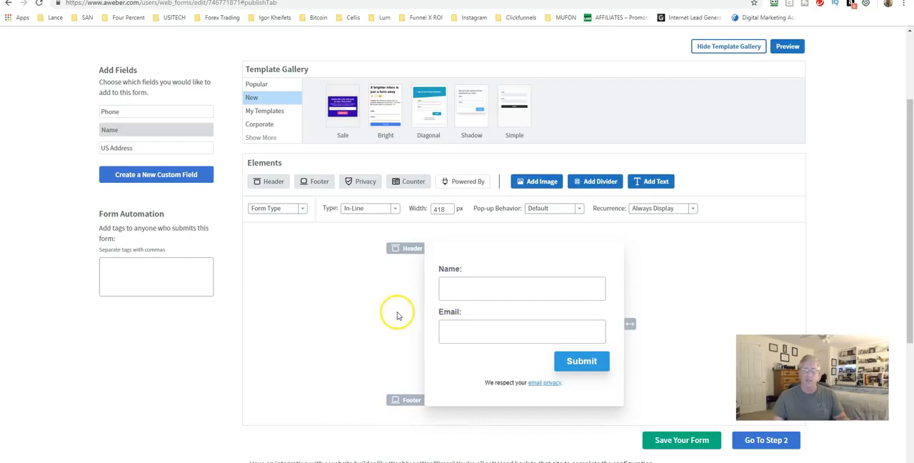
pyautogui.scroll(-1, 390, 312)
pyautogui.scroll(-3, 391, 312)
pyautogui.click(751, 296)
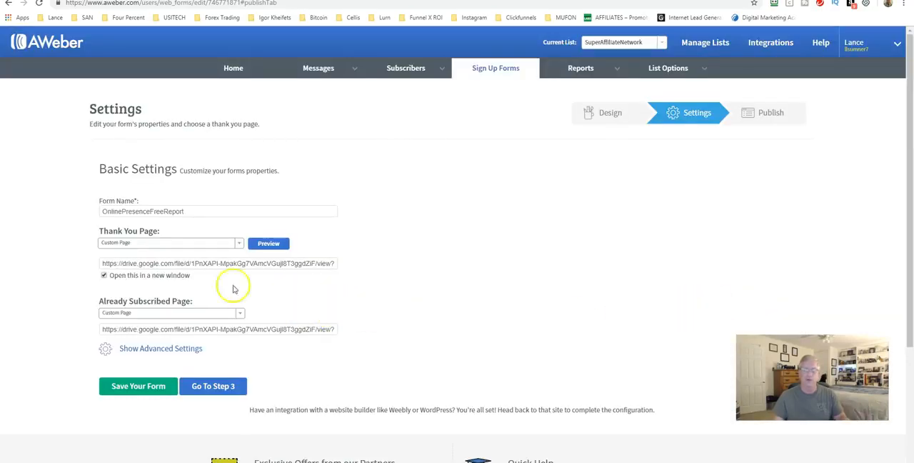
pyautogui.scroll(-1, 333, 305)
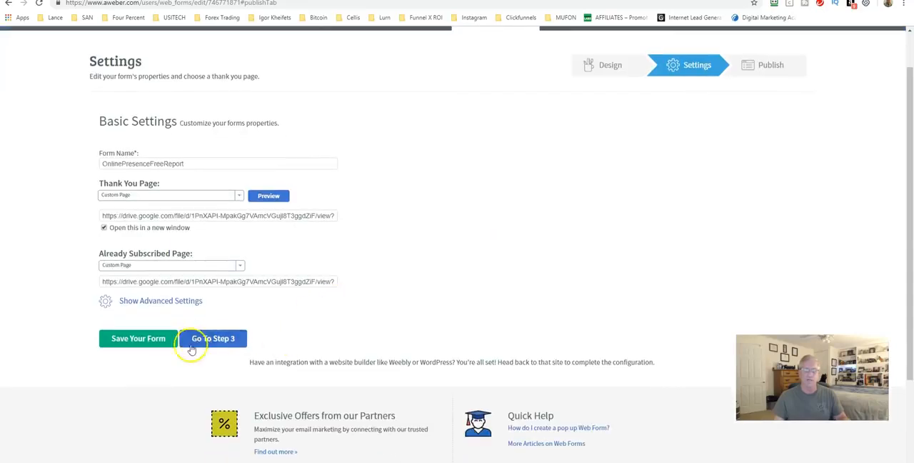
# Step: Show the raw HTML version of the form's code for self-installation on a website
pyautogui.click(194, 386)
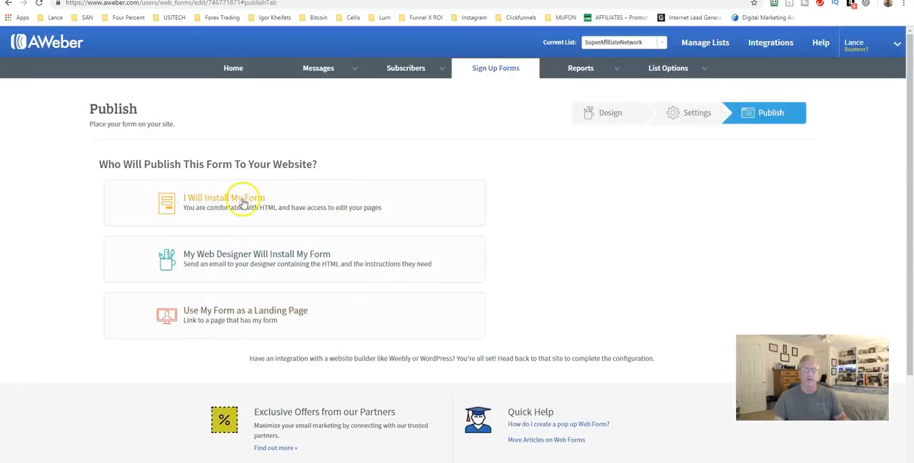
pyautogui.click(243, 204)
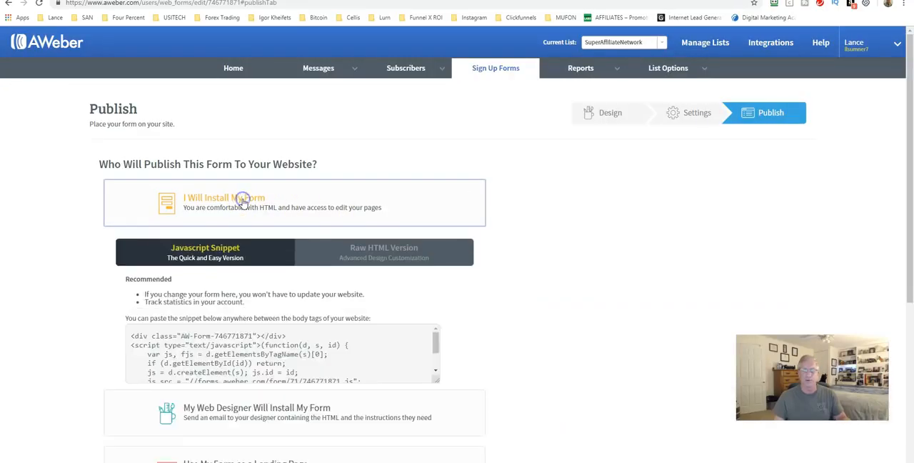
pyautogui.click(376, 256)
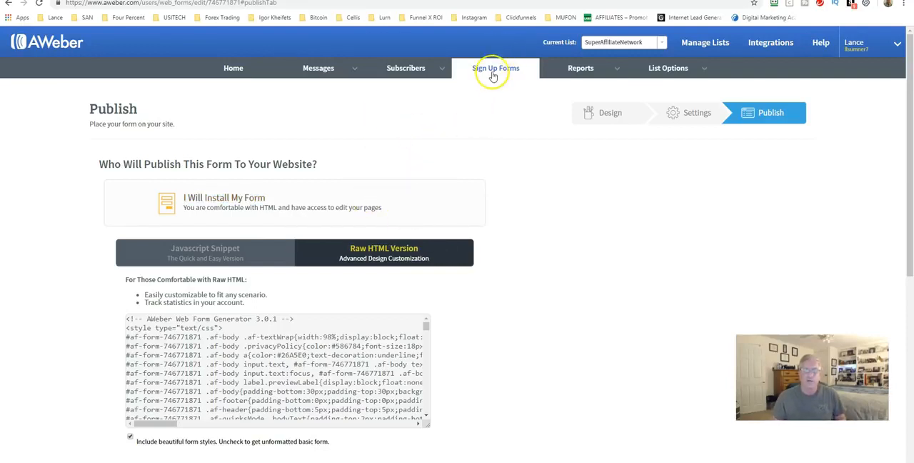
# Step: View the Opens Over Time report and show the recently sent broadcasts' statistics as percentages on the account overview
pyautogui.click(578, 72)
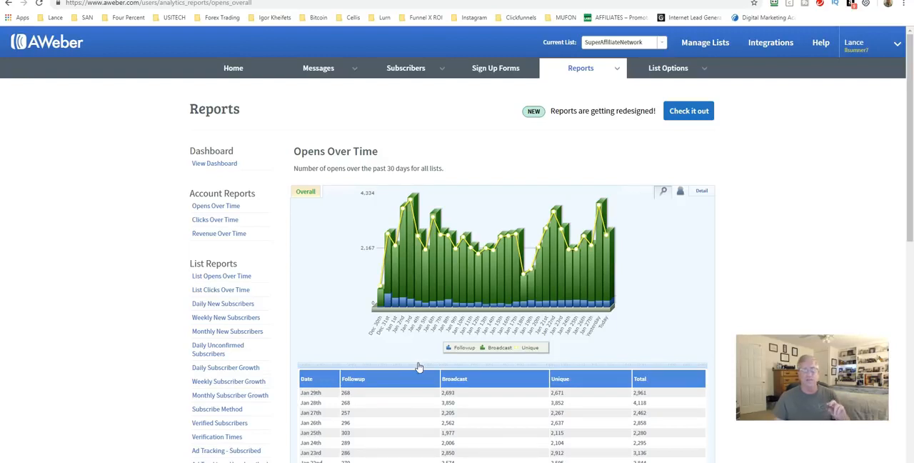
pyautogui.click(235, 66)
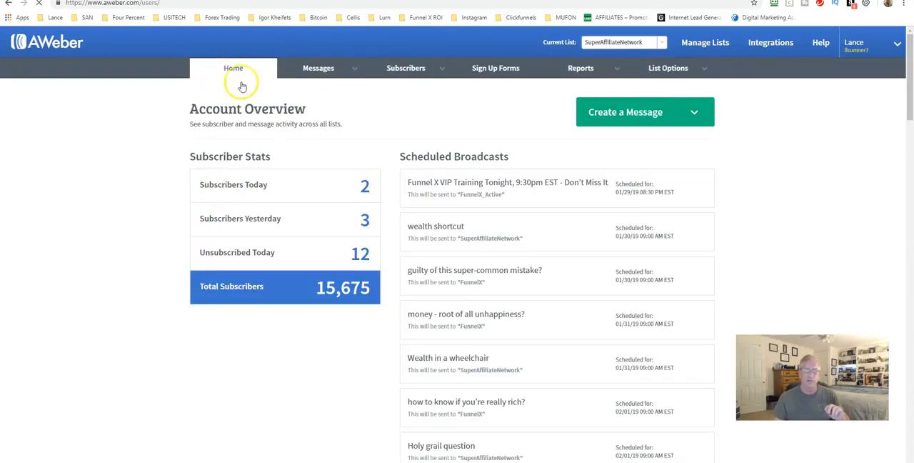
pyautogui.scroll(-3, 358, 207)
pyautogui.scroll(-15, 358, 212)
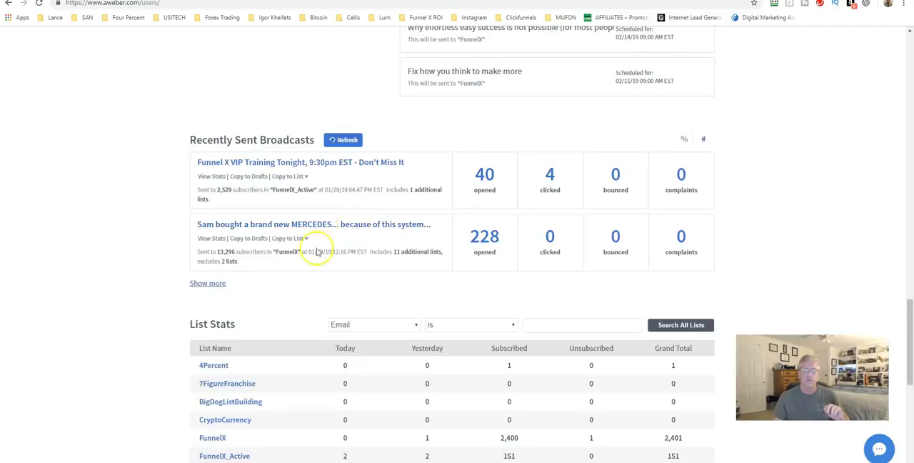
pyautogui.moveTo(413, 197)
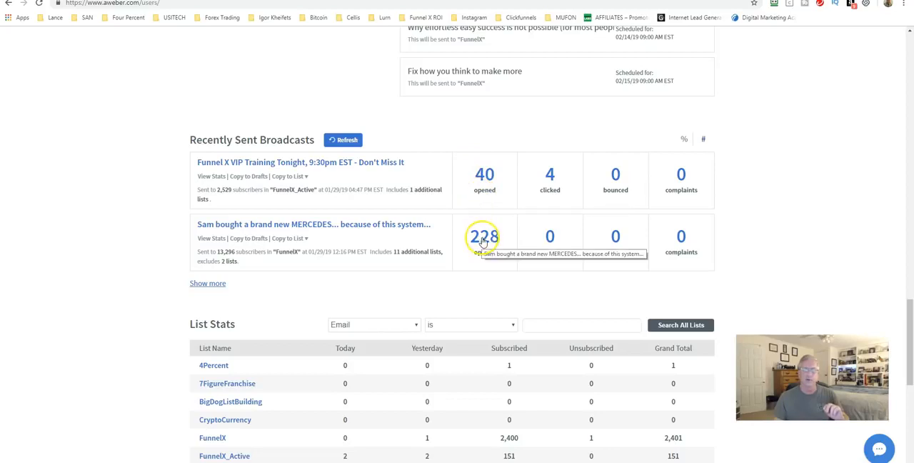
pyautogui.click(684, 140)
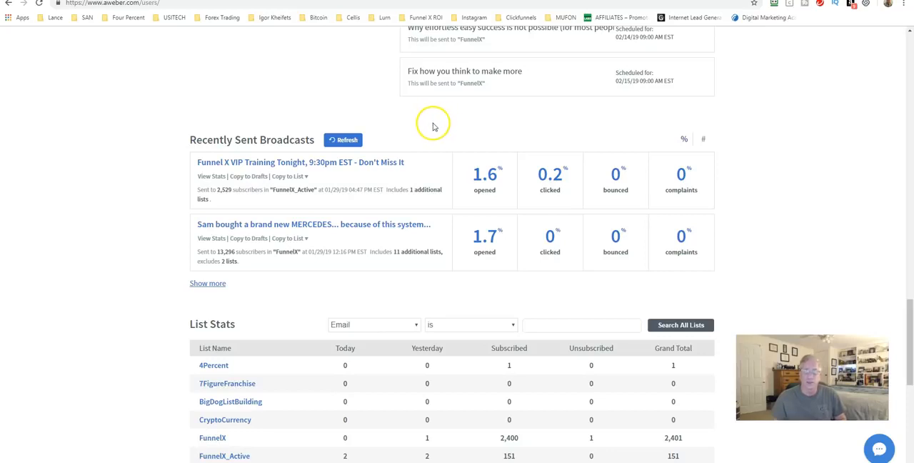
# Step: Check the upcoming scheduled broadcasts on the account overview and open the full list of sent broadcasts
pyautogui.scroll(2, 428, 132)
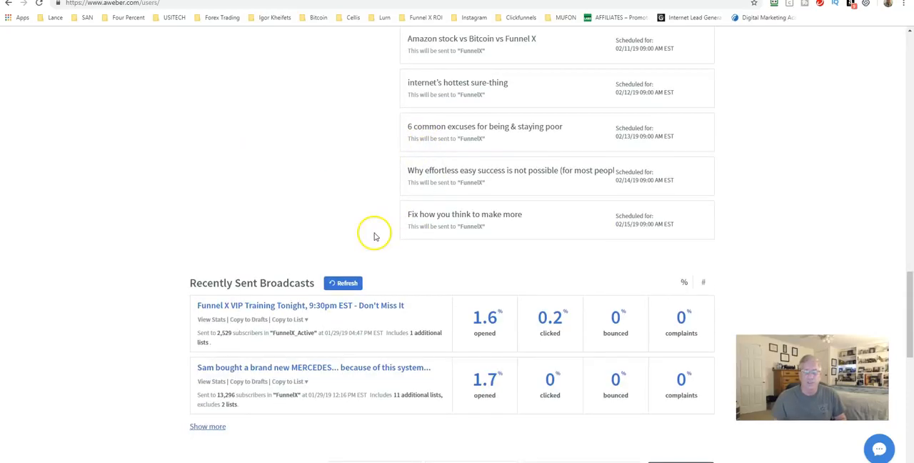
pyautogui.scroll(4, 371, 237)
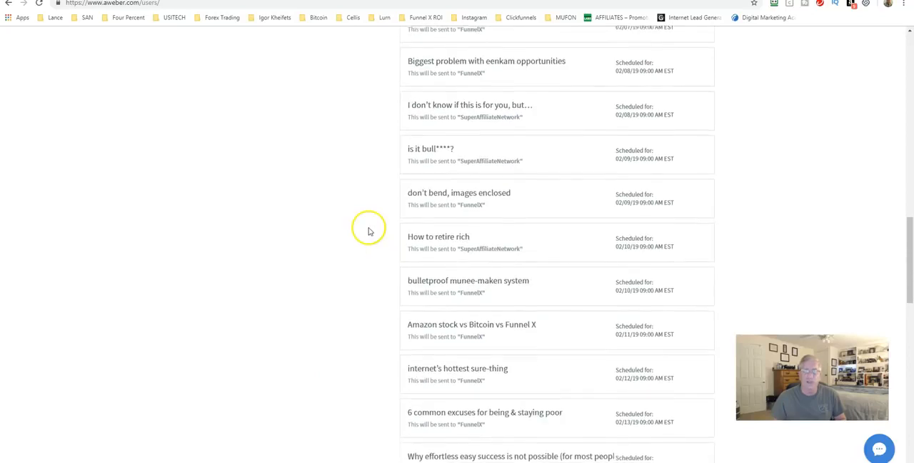
pyautogui.scroll(-7, 368, 238)
pyautogui.click(207, 189)
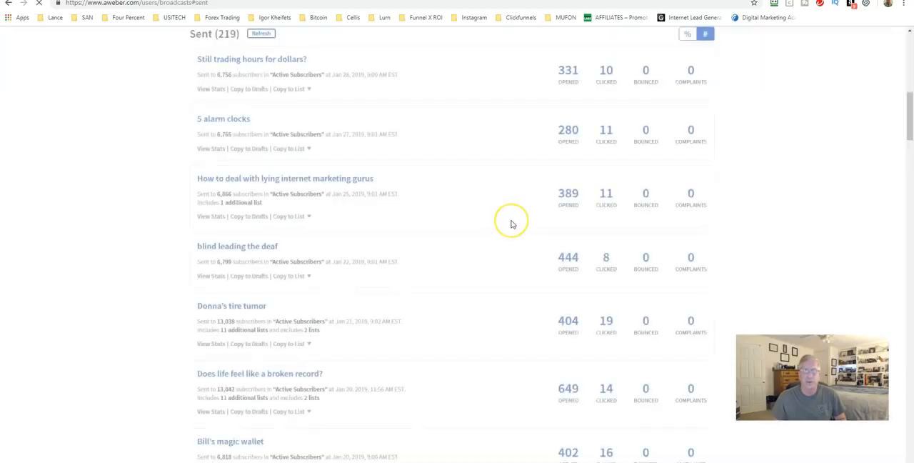
# Step: Show the sent broadcasts' statistics as percentages and compare the open and click rates of past messages
pyautogui.scroll(4, 602, 122)
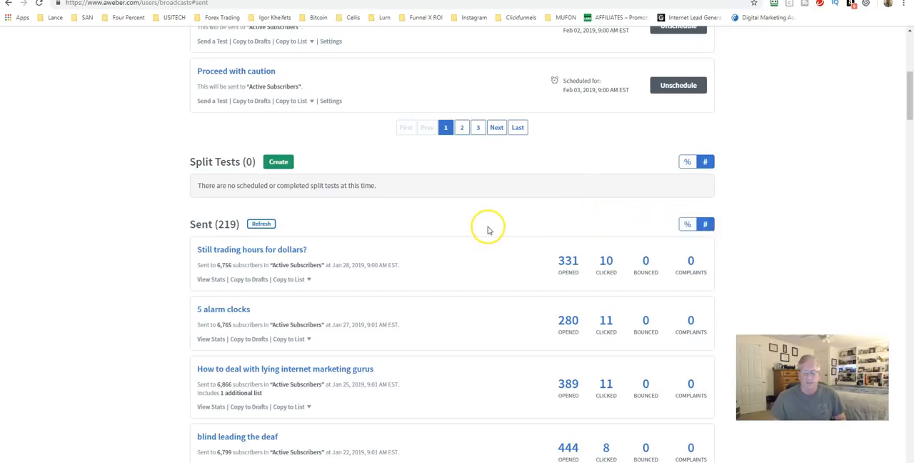
pyautogui.click(688, 226)
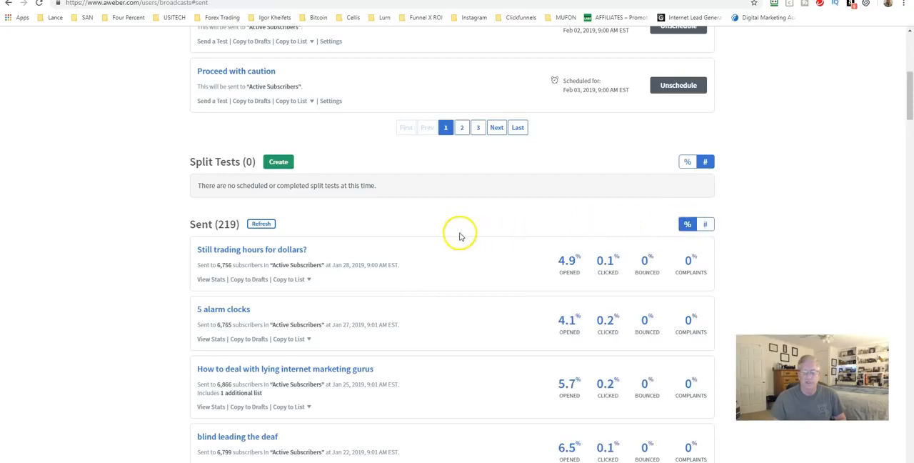
pyautogui.scroll(-1, 522, 274)
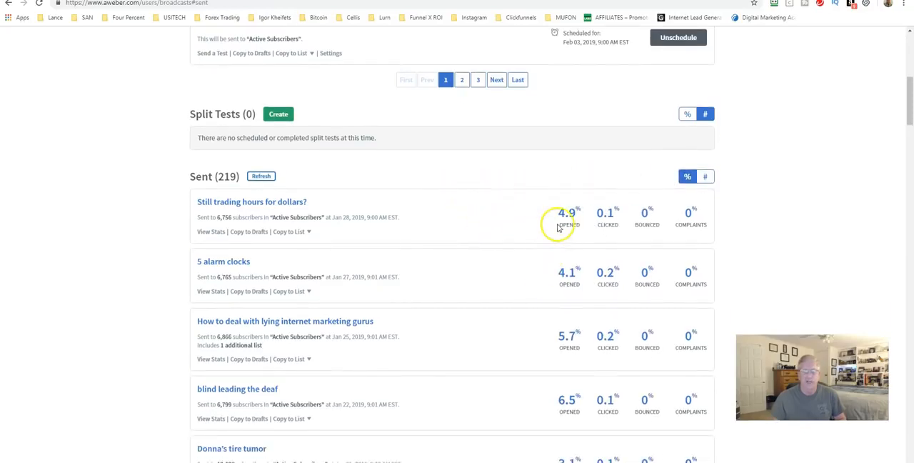
pyautogui.scroll(-4, 559, 227)
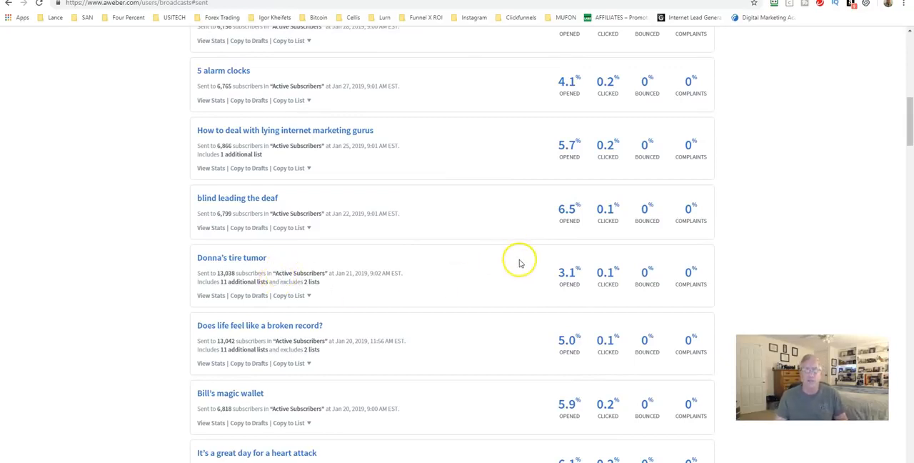
pyautogui.scroll(10, 518, 263)
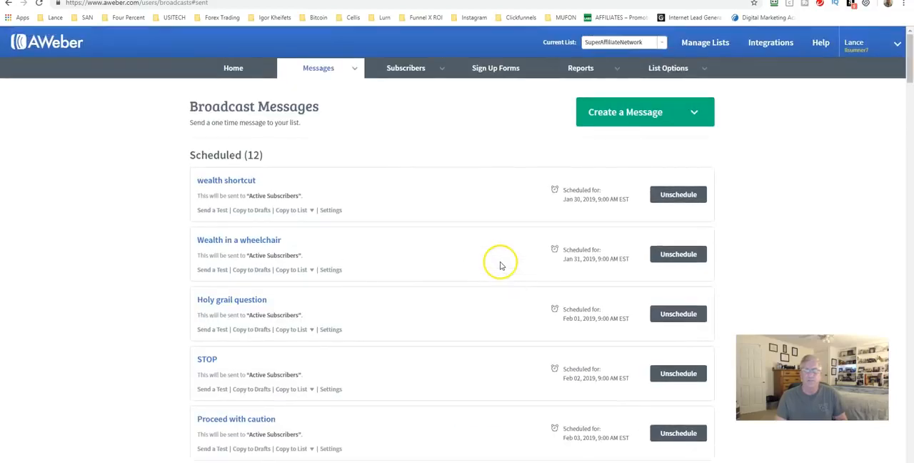
# Step: Start setting up a new list, review the prefilled company, mailing address and sender details, and continue to the list description
pyautogui.moveTo(657, 67)
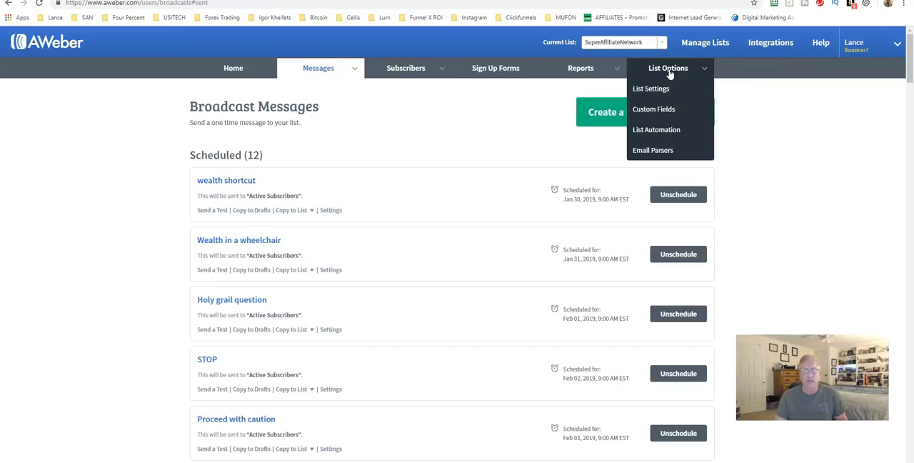
pyautogui.click(656, 90)
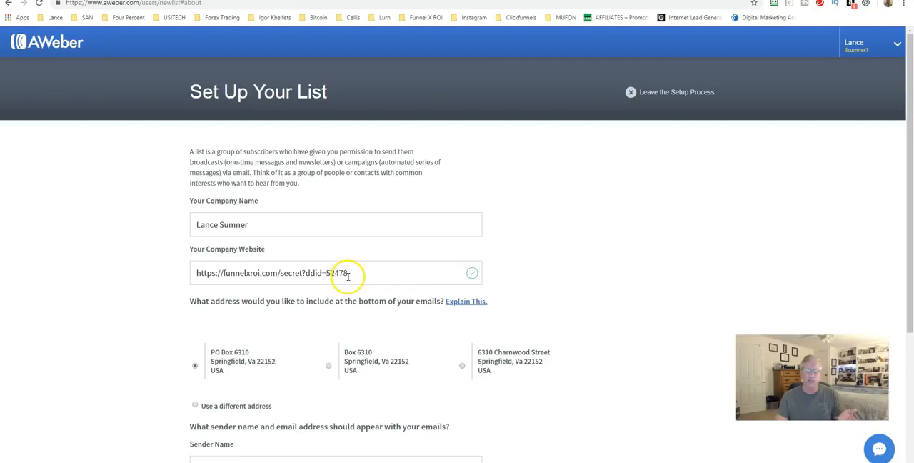
pyautogui.scroll(-3, 336, 275)
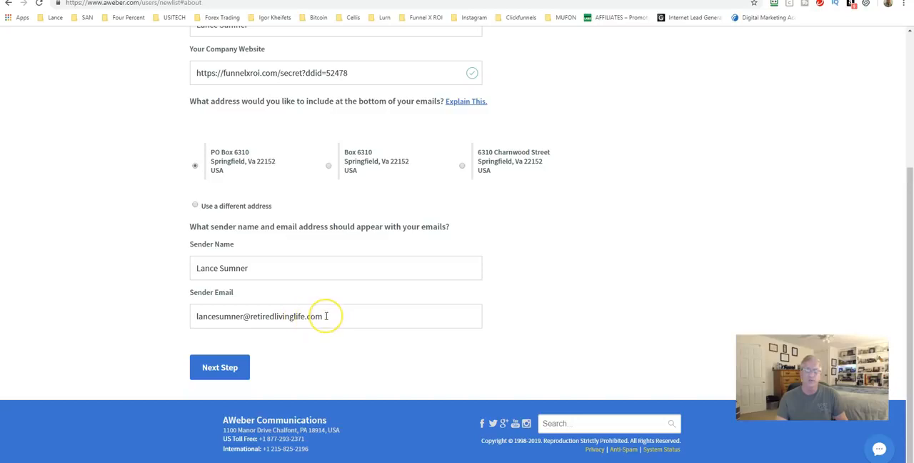
pyautogui.moveTo(326, 316); pyautogui.dragTo(198, 315)
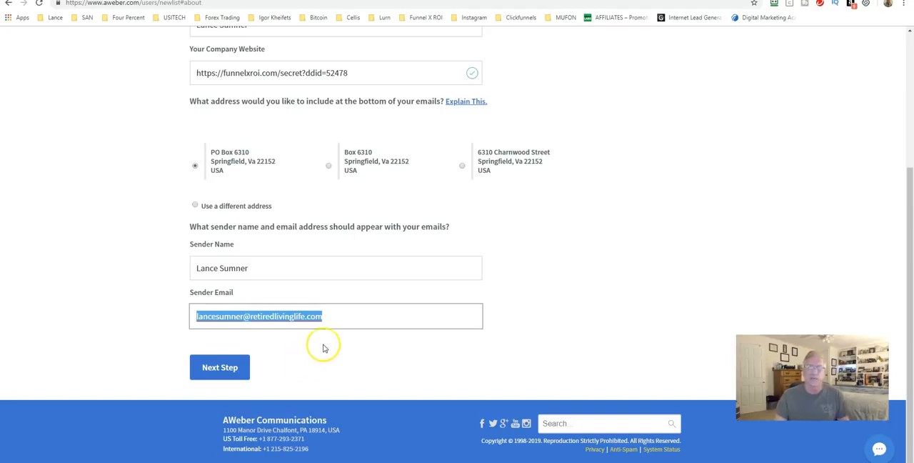
pyautogui.click(533, 336)
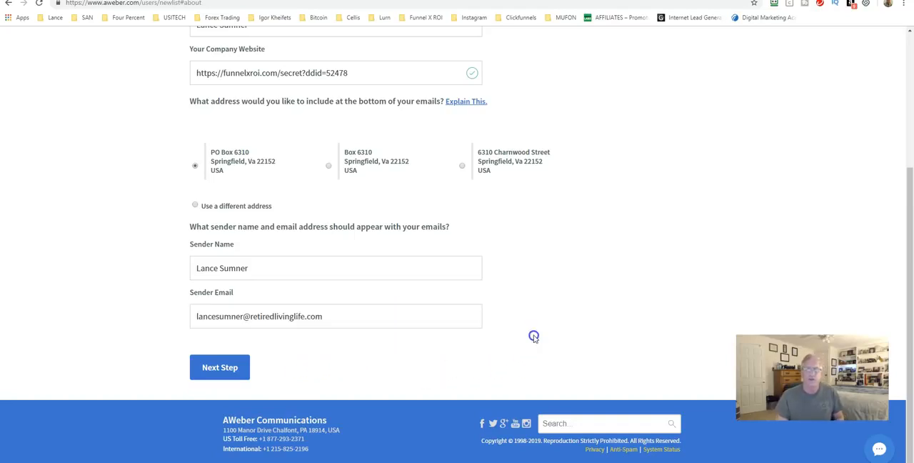
pyautogui.scroll(1, 510, 283)
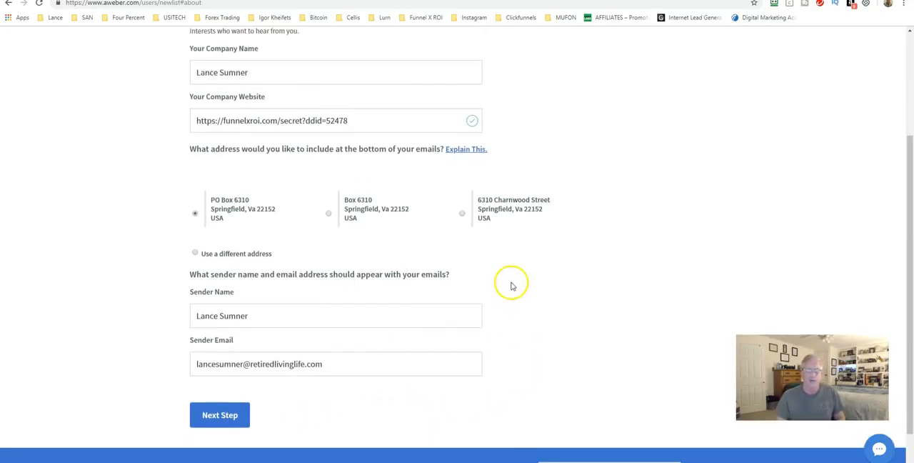
pyautogui.scroll(3, 511, 287)
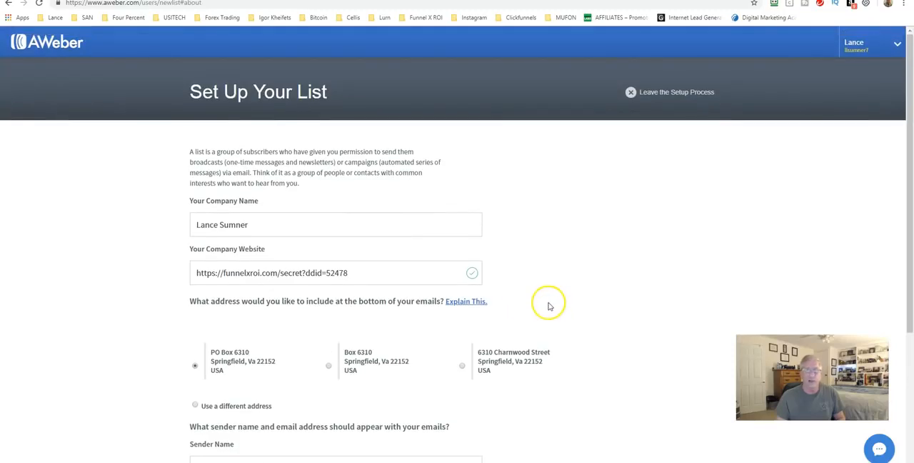
pyautogui.scroll(-2, 504, 284)
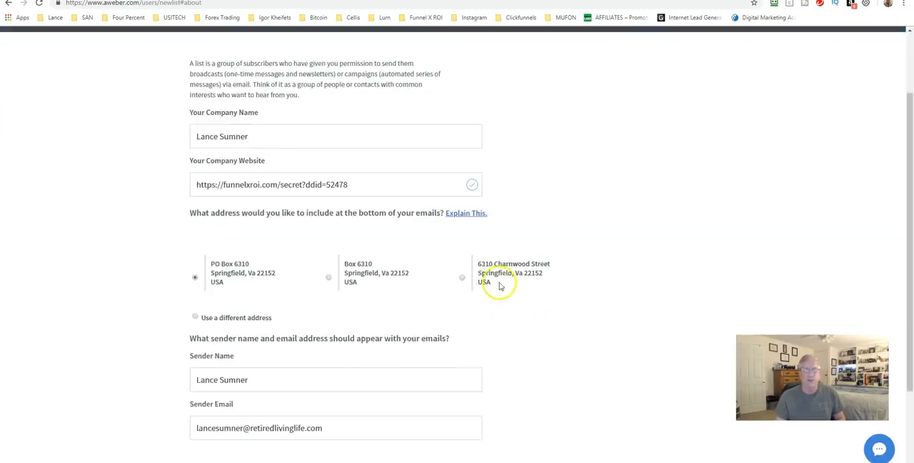
pyautogui.scroll(-2, 500, 285)
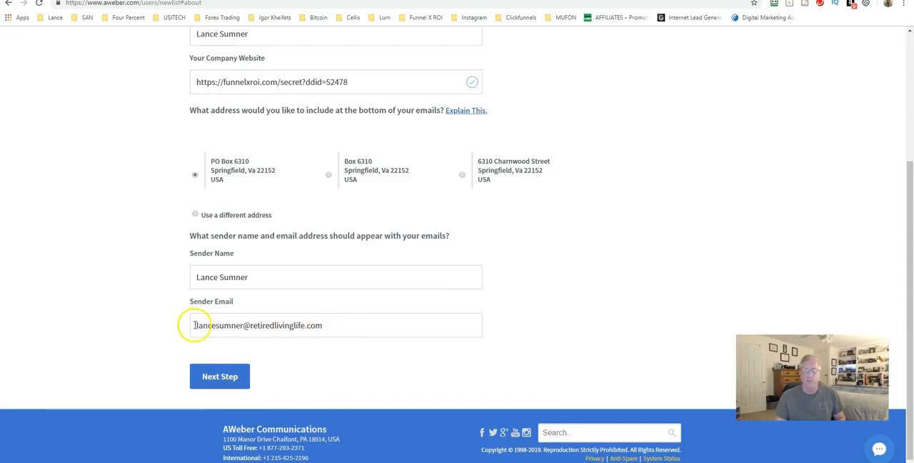
pyautogui.scroll(4, 265, 326)
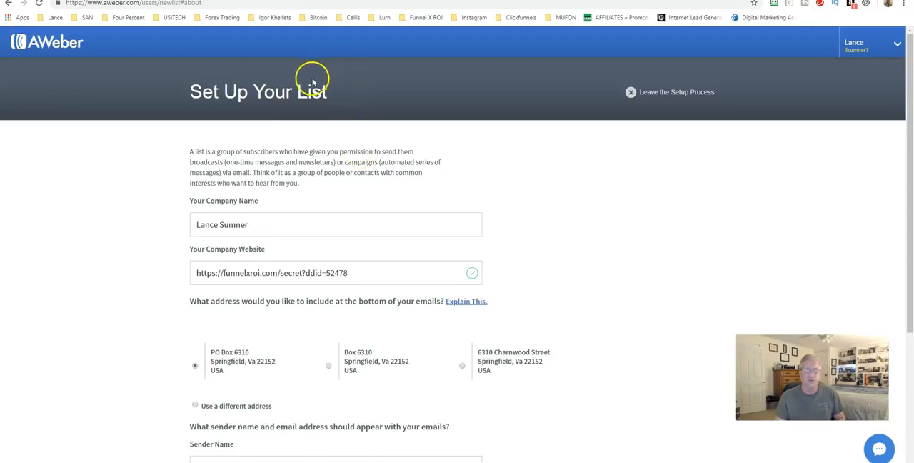
pyautogui.scroll(-4, 368, 168)
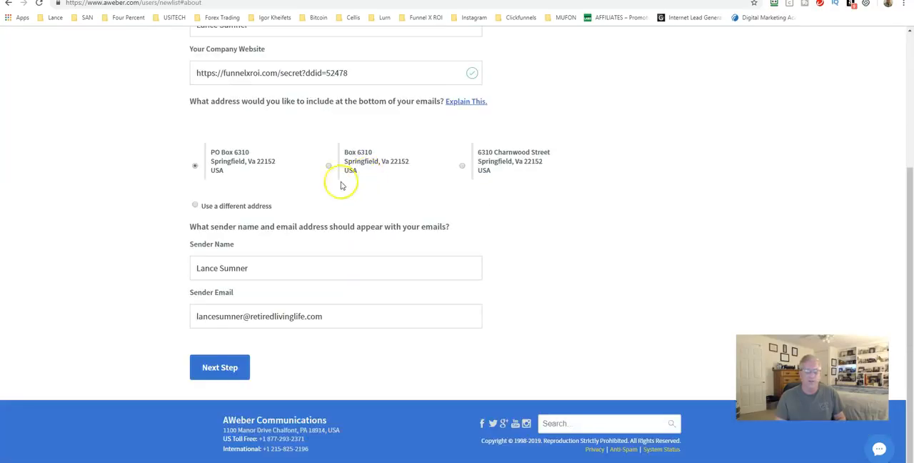
pyautogui.click(221, 368)
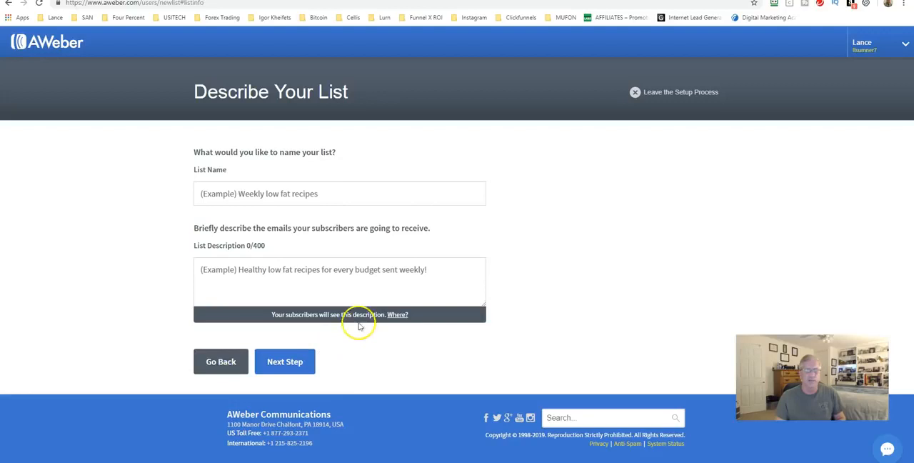
# Step: Name the new list with the owner's first name followed by "Test", describe it as "Test", and continue to the confirmation message
pyautogui.click(202, 193)
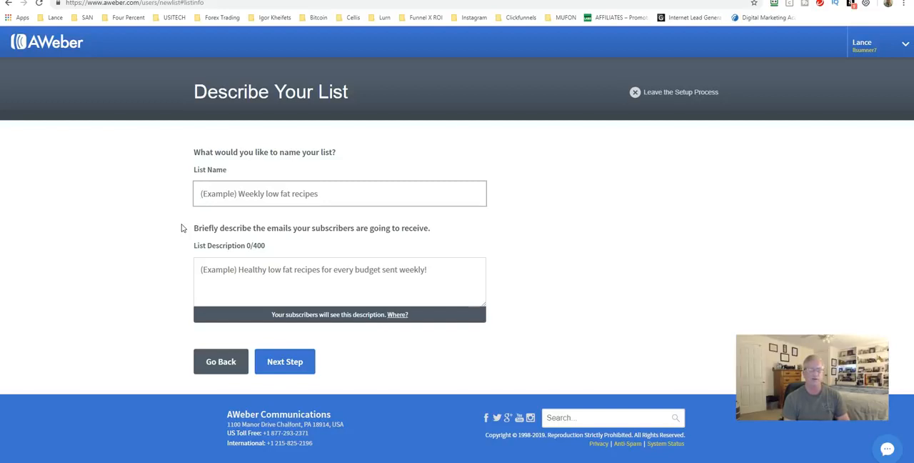
pyautogui.write('LanceTest')
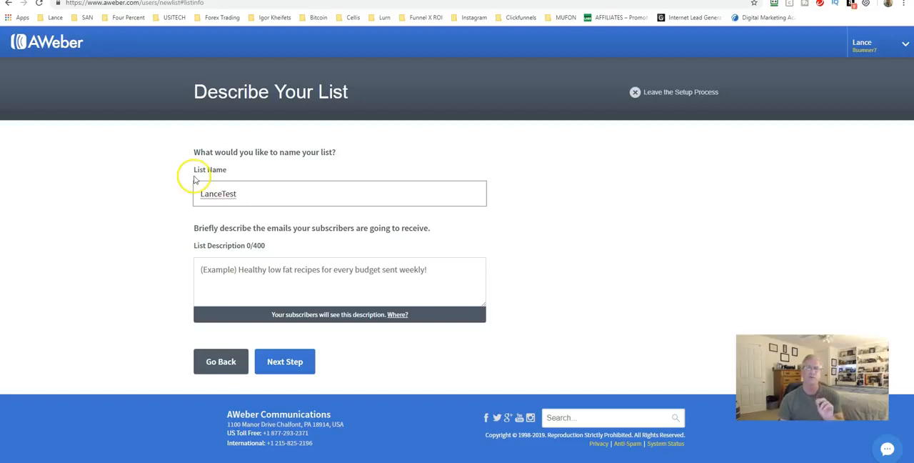
pyautogui.click(238, 194)
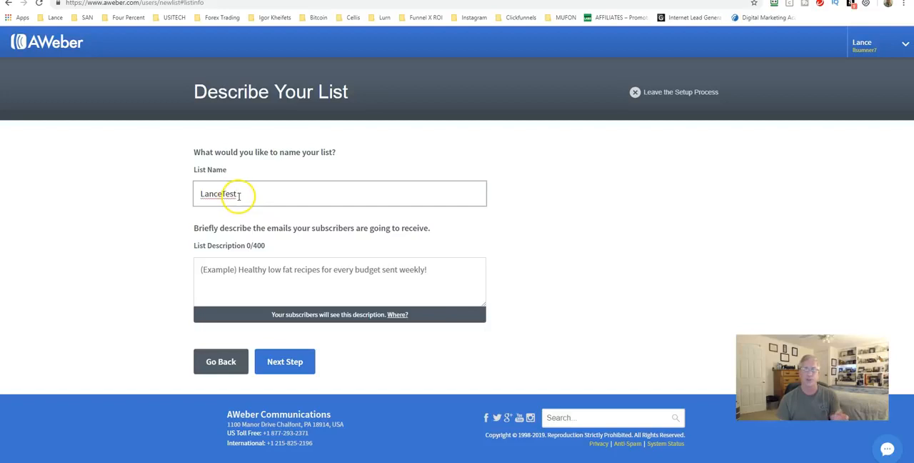
pyautogui.click(215, 280)
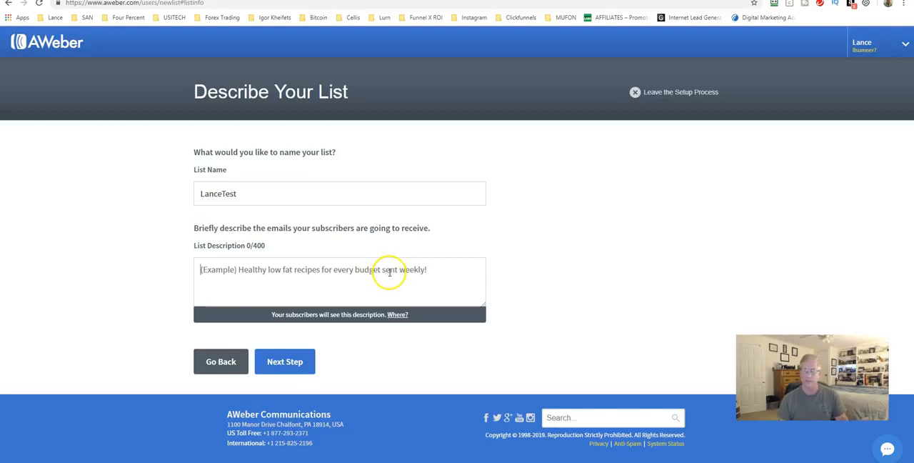
pyautogui.click(284, 362)
pyautogui.click(281, 285)
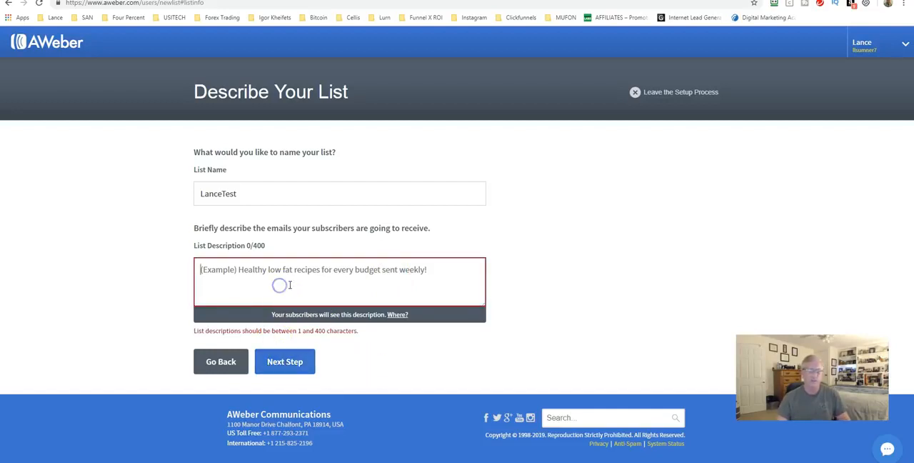
pyautogui.write('Test')
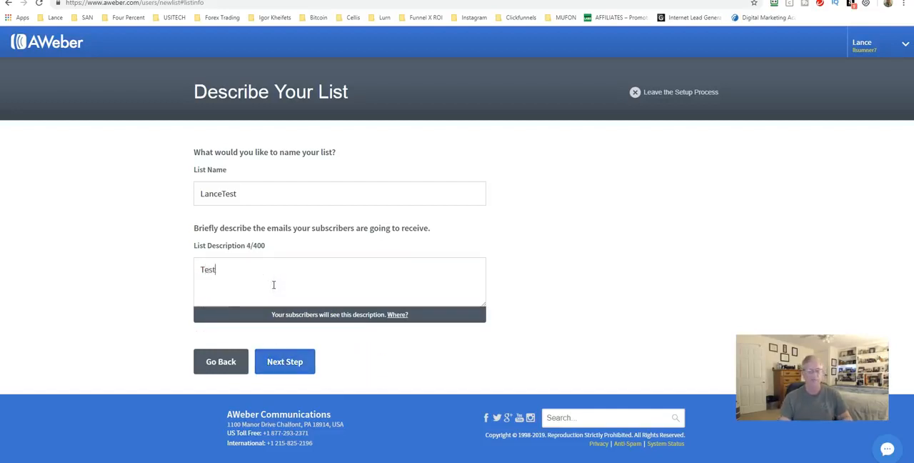
pyautogui.click(275, 362)
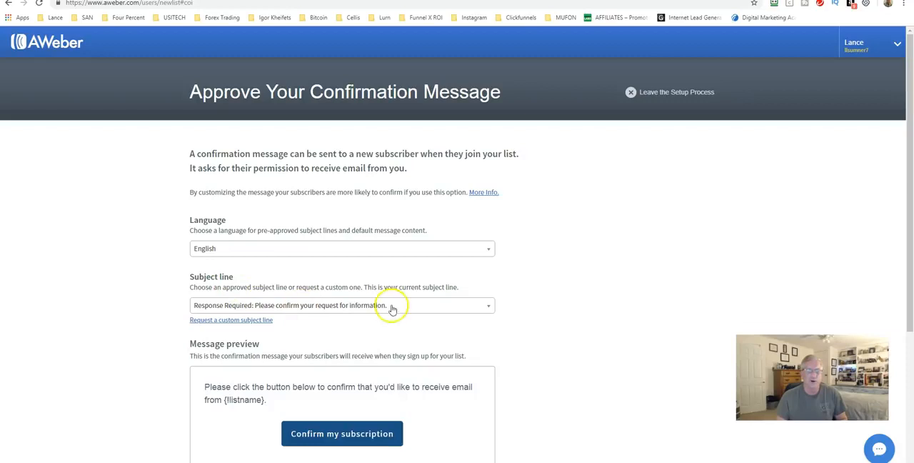
# Step: Review the approved subject lines for the confirmation message and its preview, keeping "Response Required: Please confirm your request for information."
pyautogui.click(418, 307)
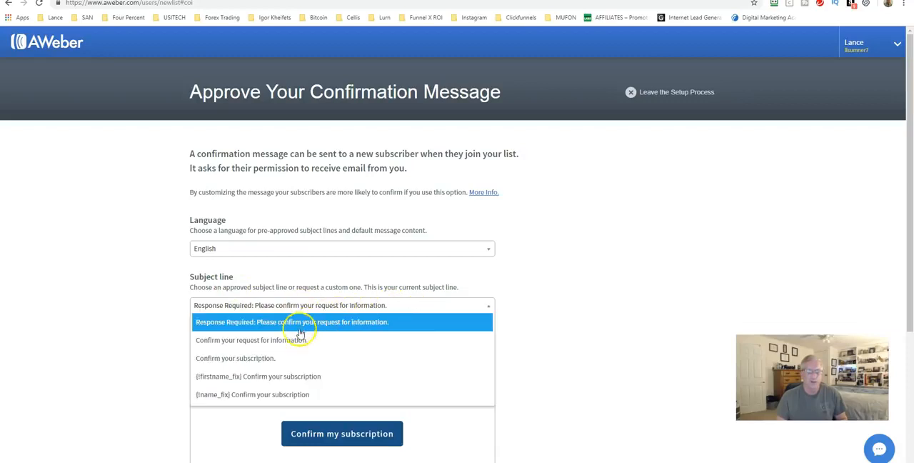
pyautogui.click(266, 307)
pyautogui.scroll(-2, 540, 306)
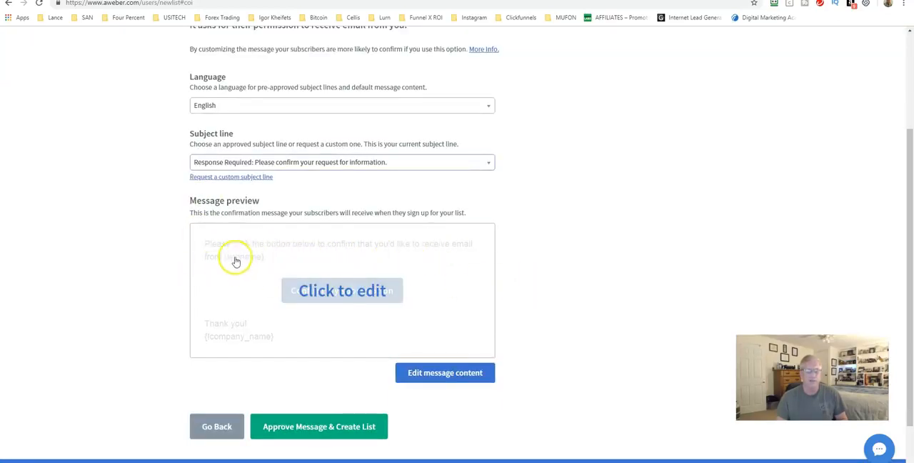
pyautogui.scroll(-1, 236, 257)
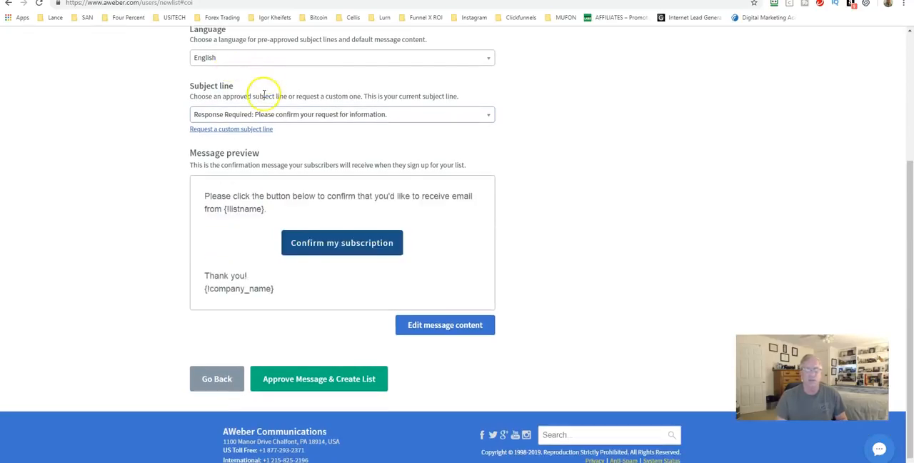
pyautogui.scroll(-1, 220, 145)
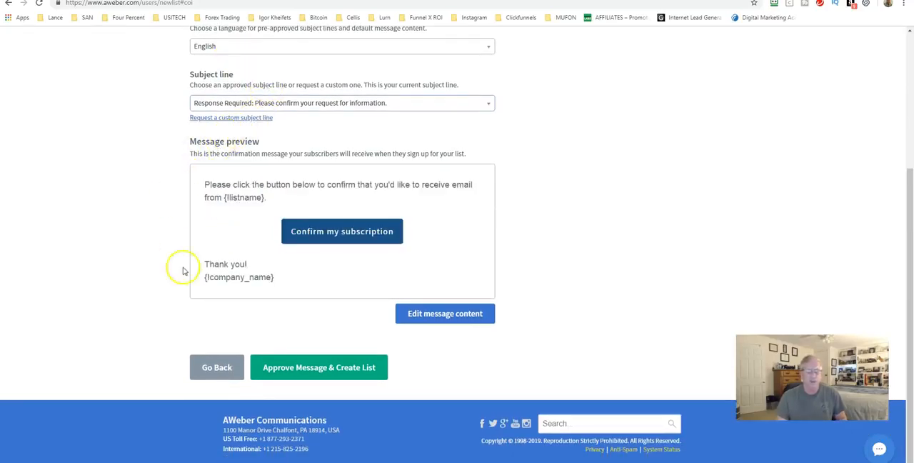
# Step: Leave the new list's setup process and return to the account overview
pyautogui.click(302, 373)
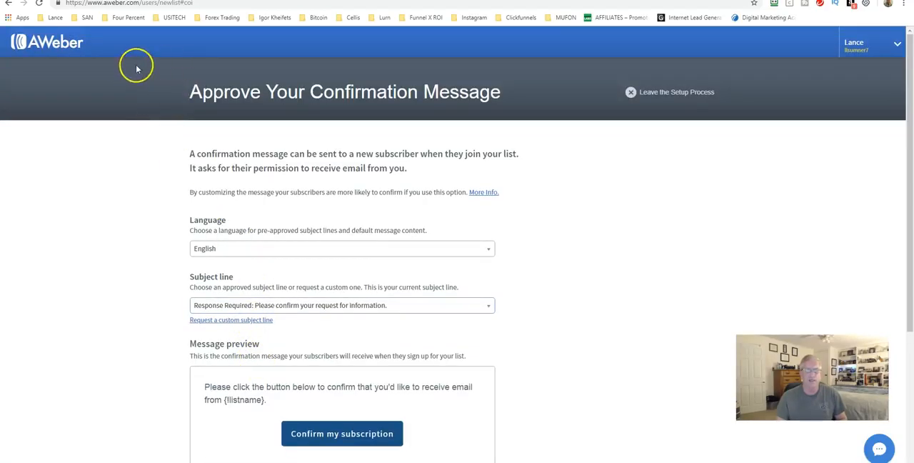
pyautogui.click(642, 96)
pyautogui.click(358, 287)
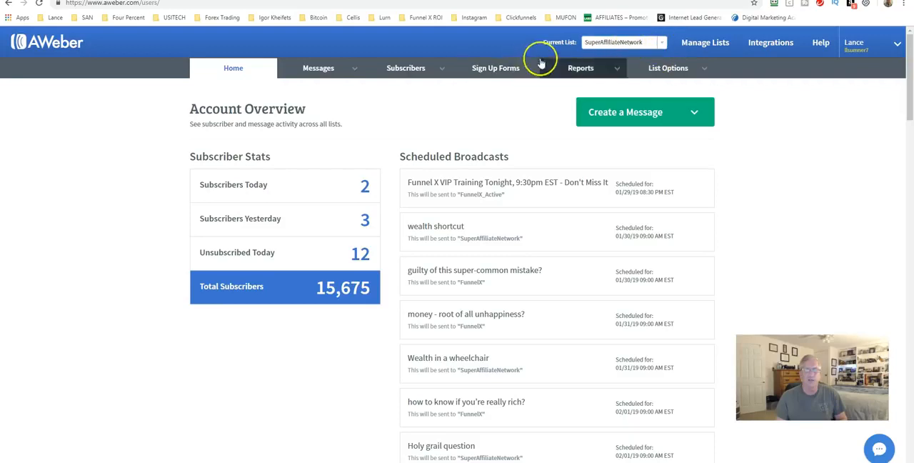
# Step: Open the SuperAffiliateNetwork list's settings and review its basic information, including the description and "From" name
pyautogui.moveTo(657, 68)
pyautogui.click(655, 89)
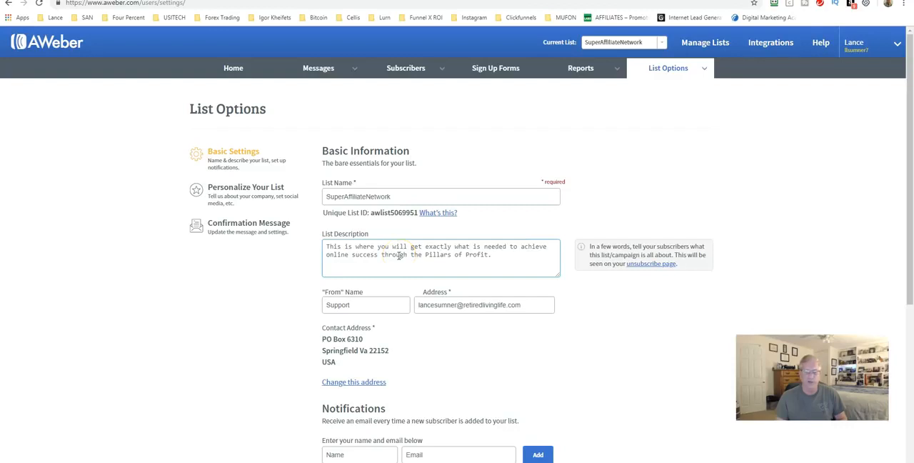
pyautogui.scroll(-1, 400, 256)
pyautogui.click(357, 258)
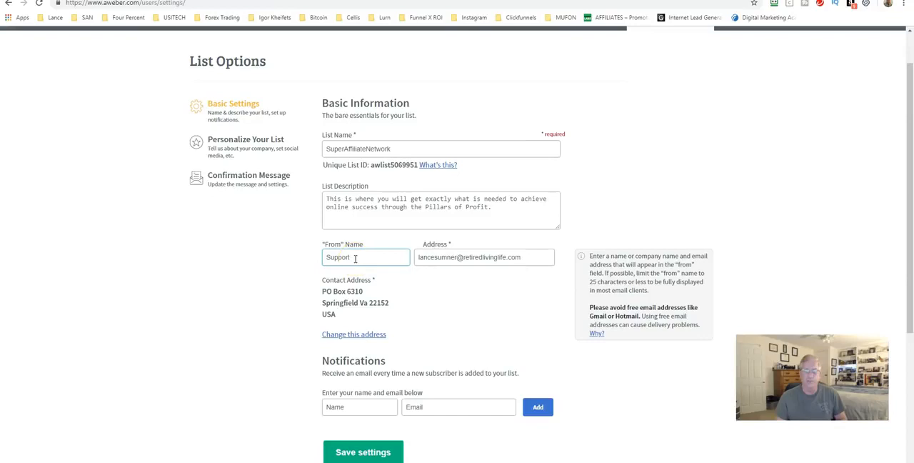
# Step: Review the list's "From" address, contact address and new-subscriber notification fields in the basic settings
pyautogui.click(422, 258)
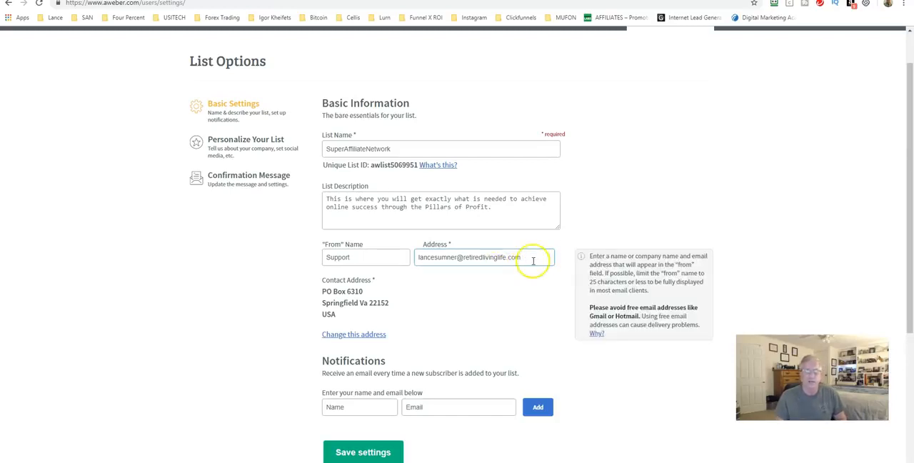
pyautogui.scroll(-1, 410, 268)
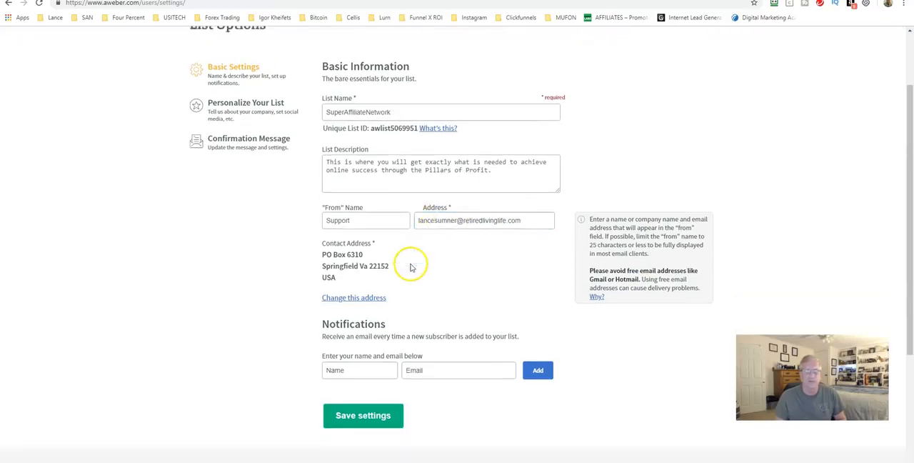
pyautogui.scroll(-2, 414, 257)
pyautogui.scroll(2, 322, 214)
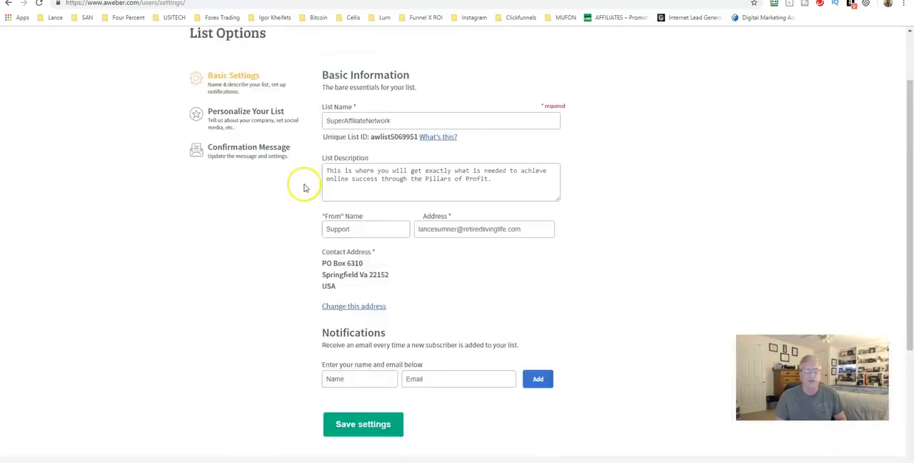
pyautogui.scroll(1, 304, 187)
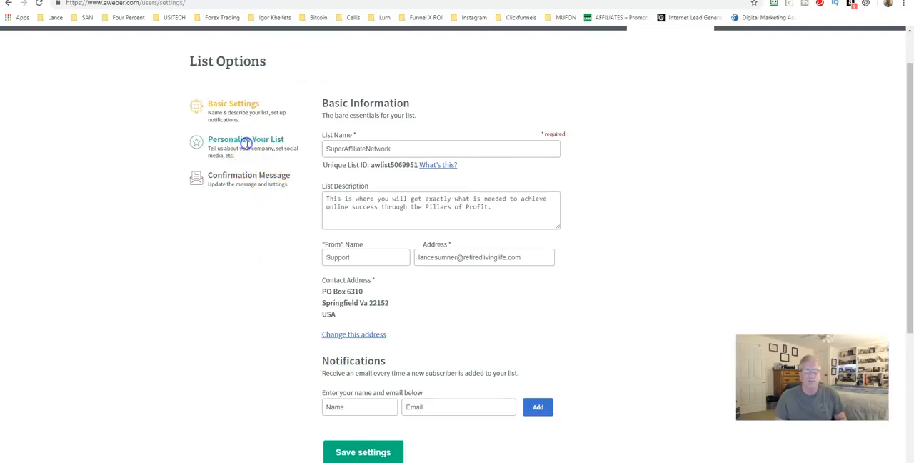
# Step: Open the list's personalization settings and review the company branding, website URL and Twitter/Facebook sharing options
pyautogui.click(246, 143)
pyautogui.click(477, 186)
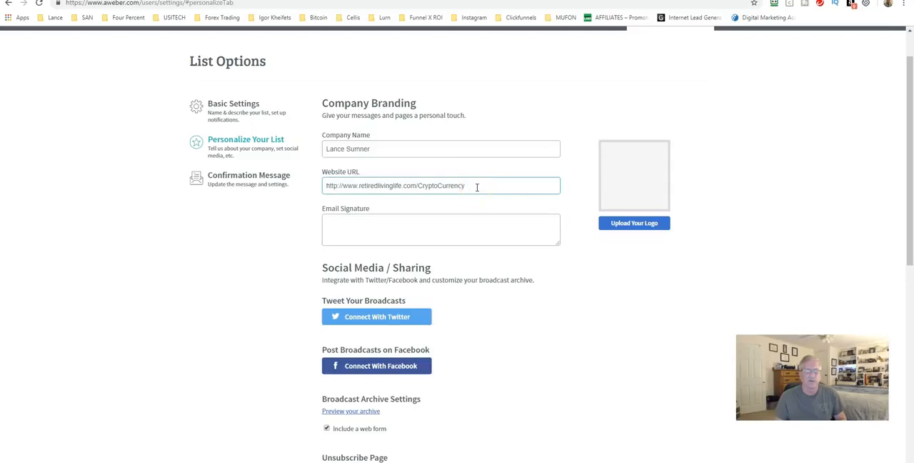
pyautogui.scroll(-3, 326, 198)
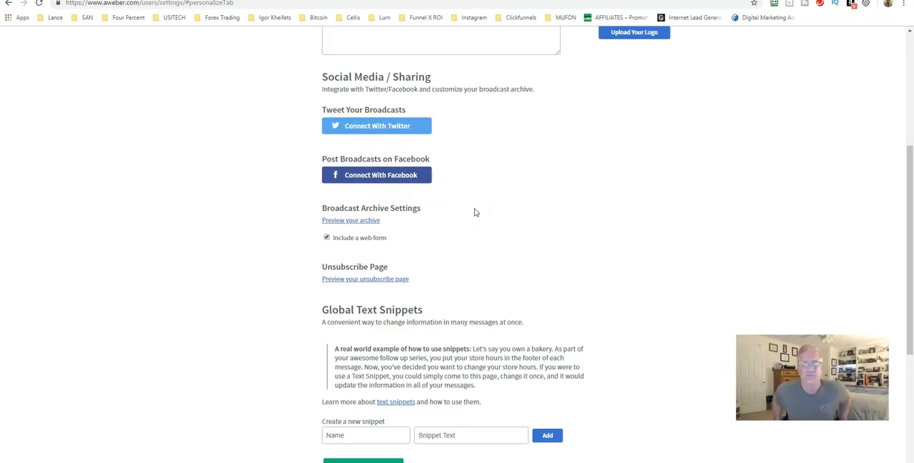
pyautogui.click(319, 120)
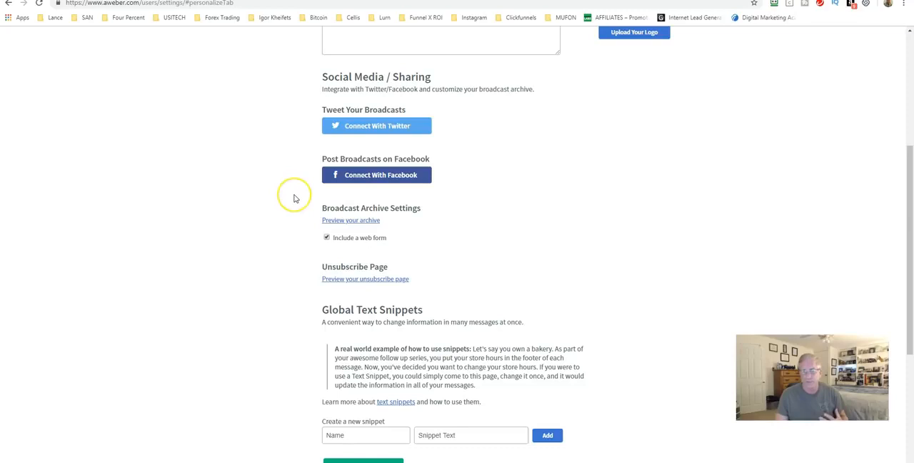
# Step: Examine the Global Text Snippets section and its fields for creating a new snippet
pyautogui.scroll(-3, 293, 195)
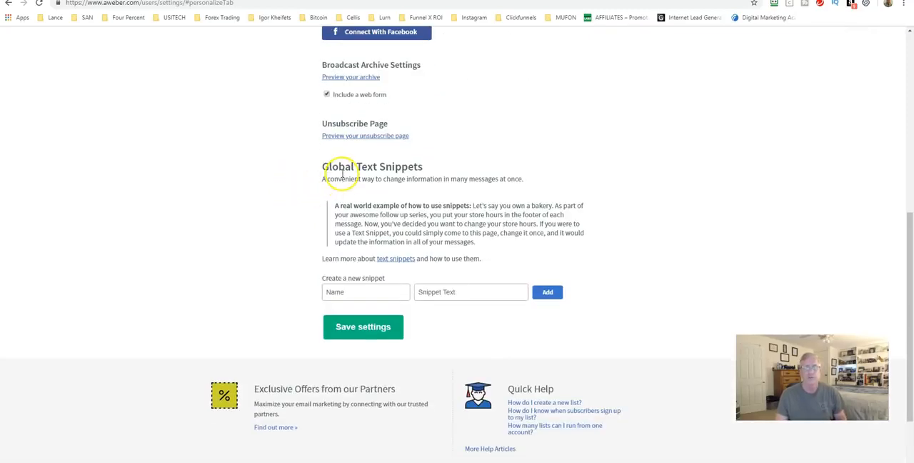
pyautogui.click(353, 292)
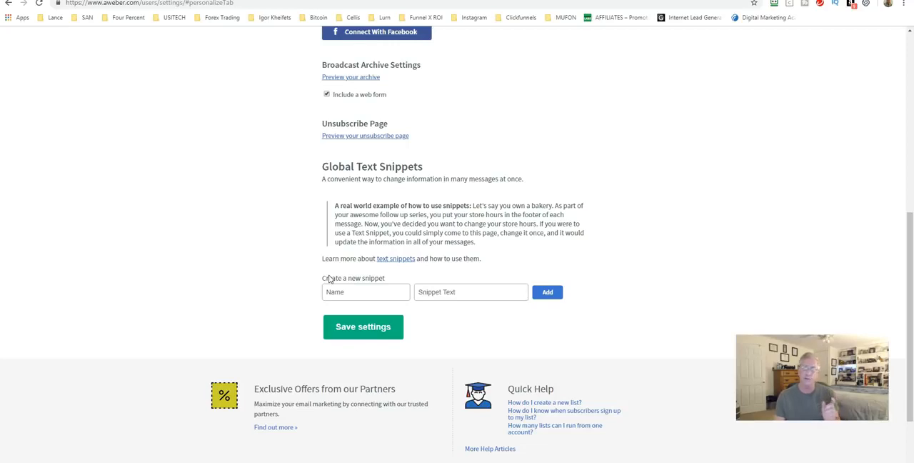
pyautogui.click(345, 284)
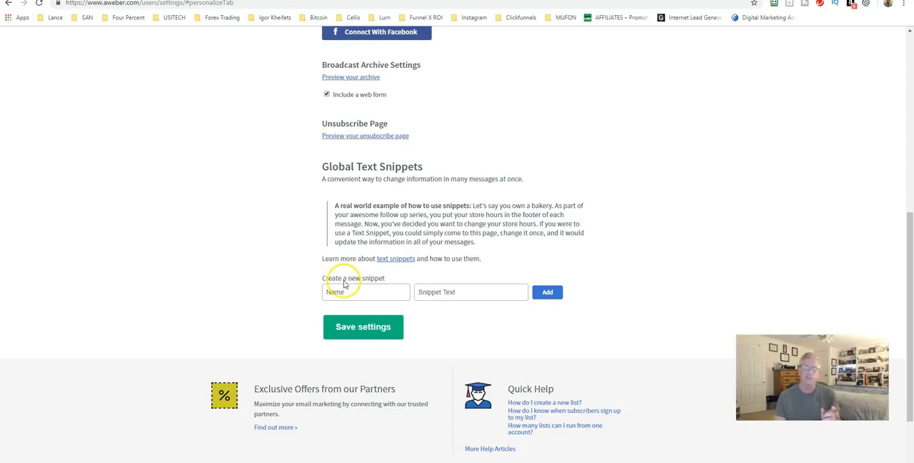
pyautogui.click(353, 292)
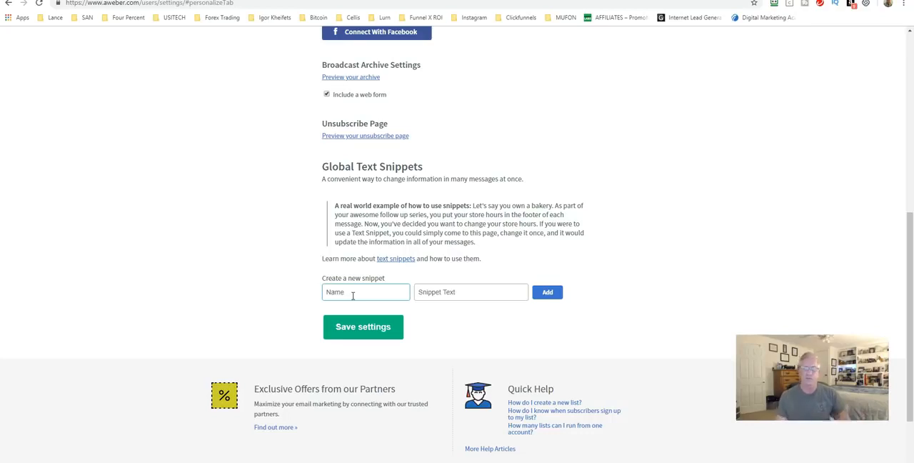
# Step: Open the list's confirmation message settings and review the subject line, message preview and the switches for sign up forms and subscriber imports
pyautogui.scroll(5, 330, 286)
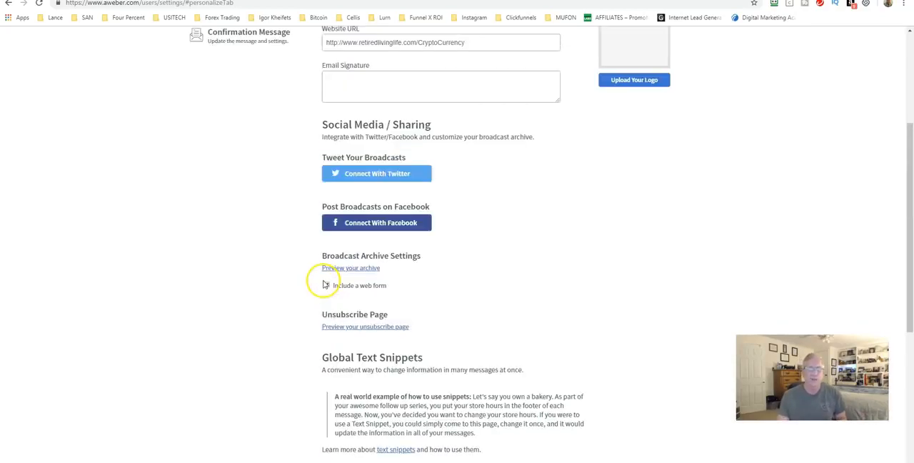
pyautogui.click(233, 183)
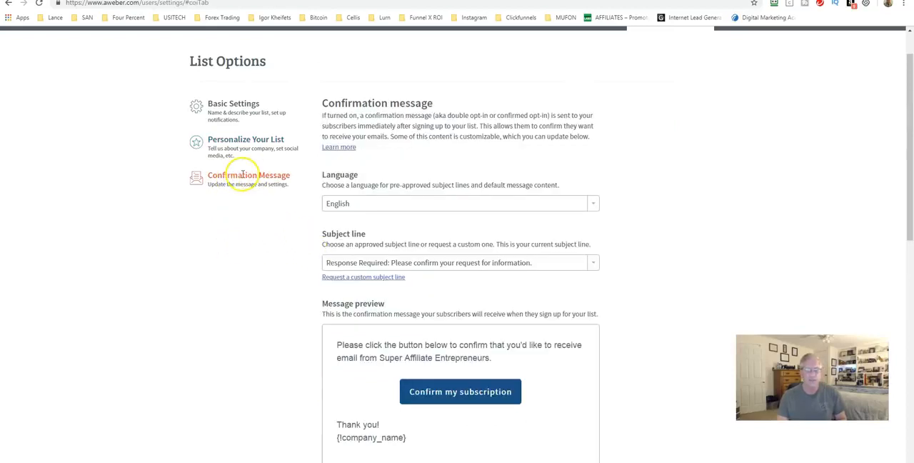
pyautogui.scroll(-3, 259, 212)
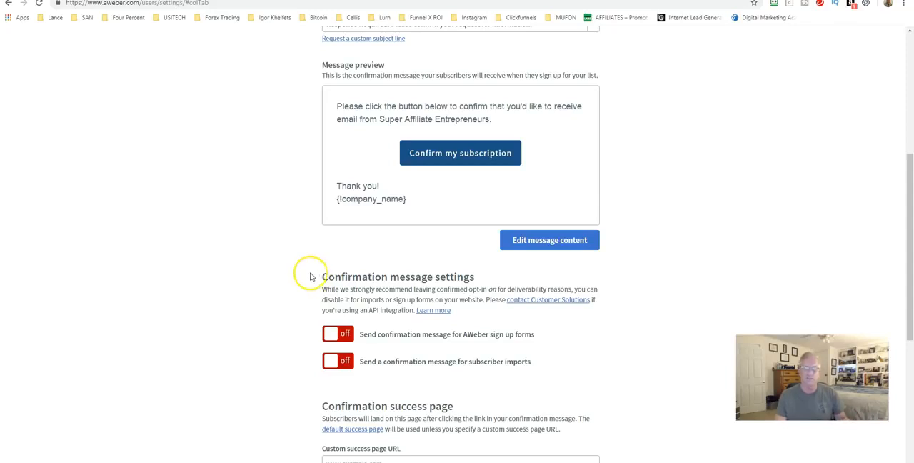
pyautogui.scroll(5, 304, 268)
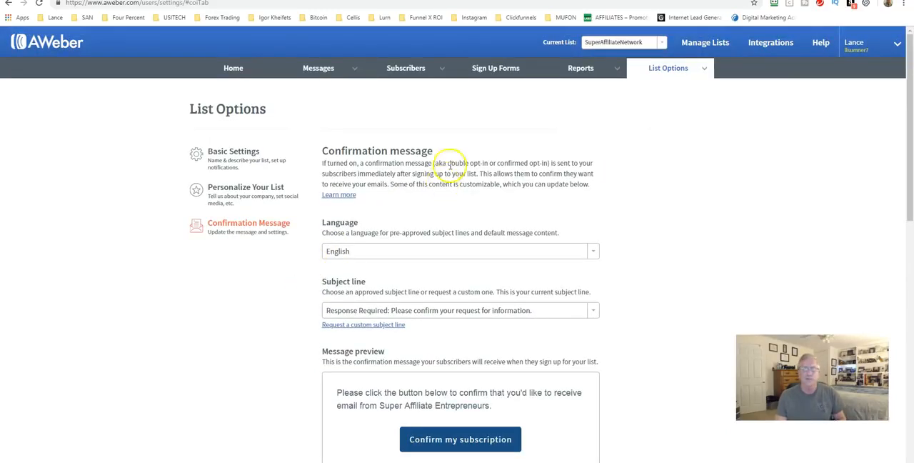